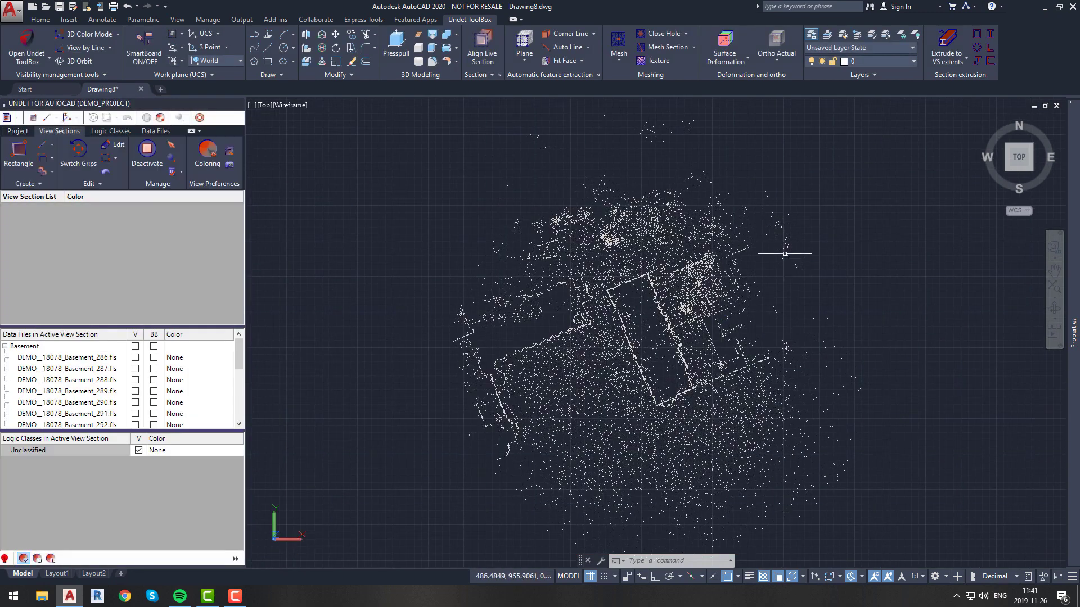
click(913, 62)
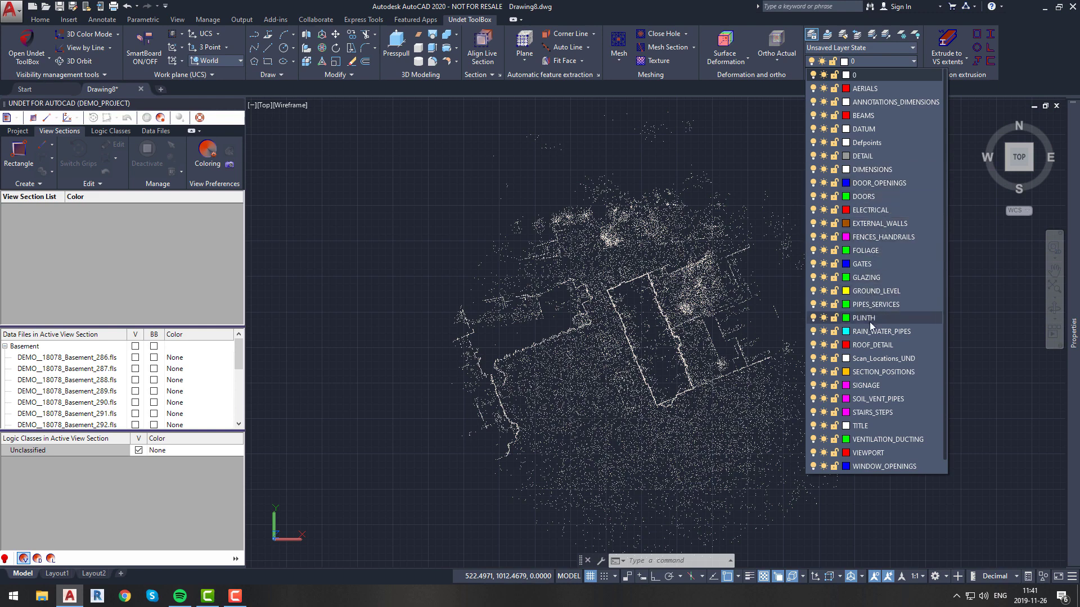
scroll(871, 337, down, 1)
scroll(875, 341, up, 1)
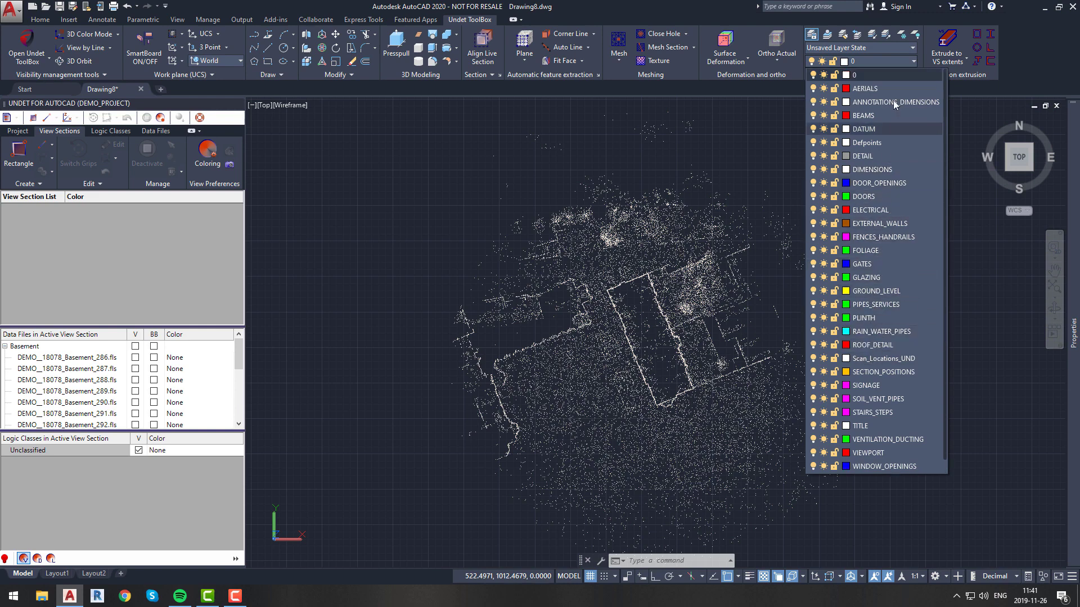
click(913, 61)
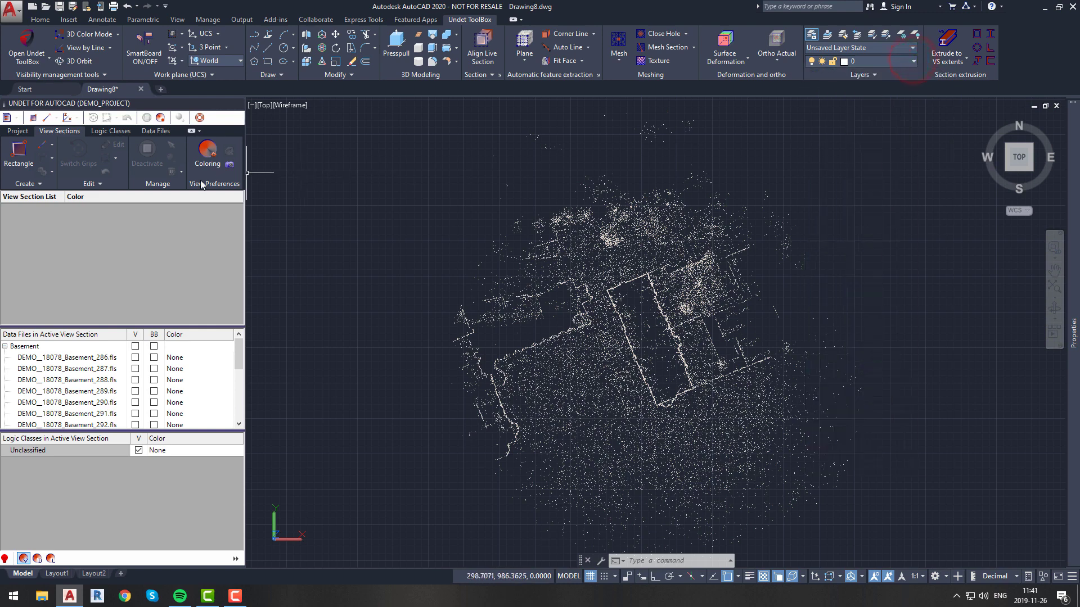
Create a rectangular view section around the long central building in the point cloud, rotated about 22° to follow its walls.
click(18, 154)
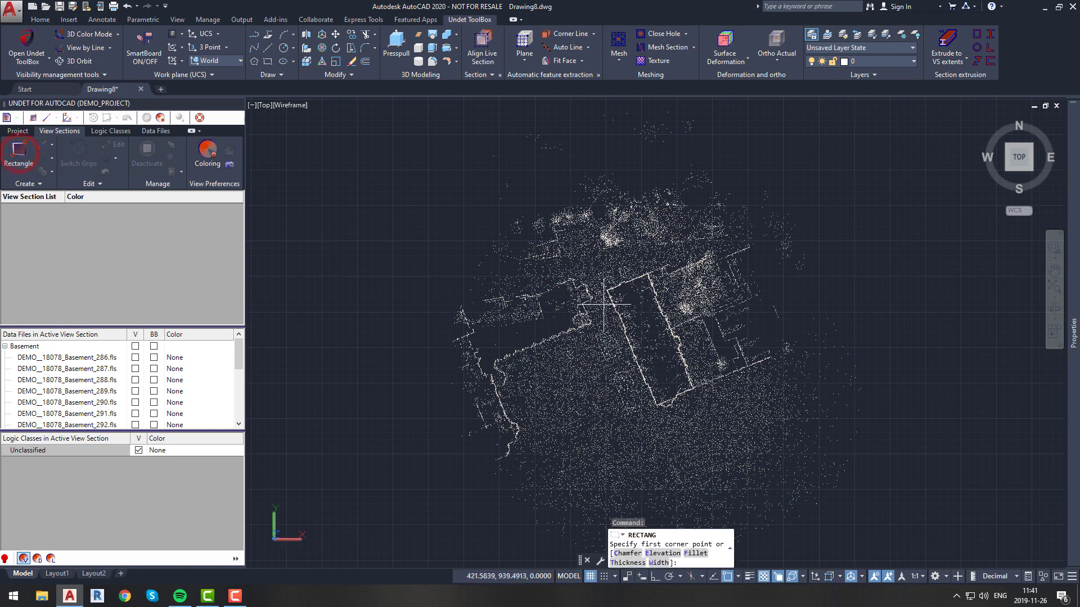
scroll(604, 306, up, 4)
click(537, 286)
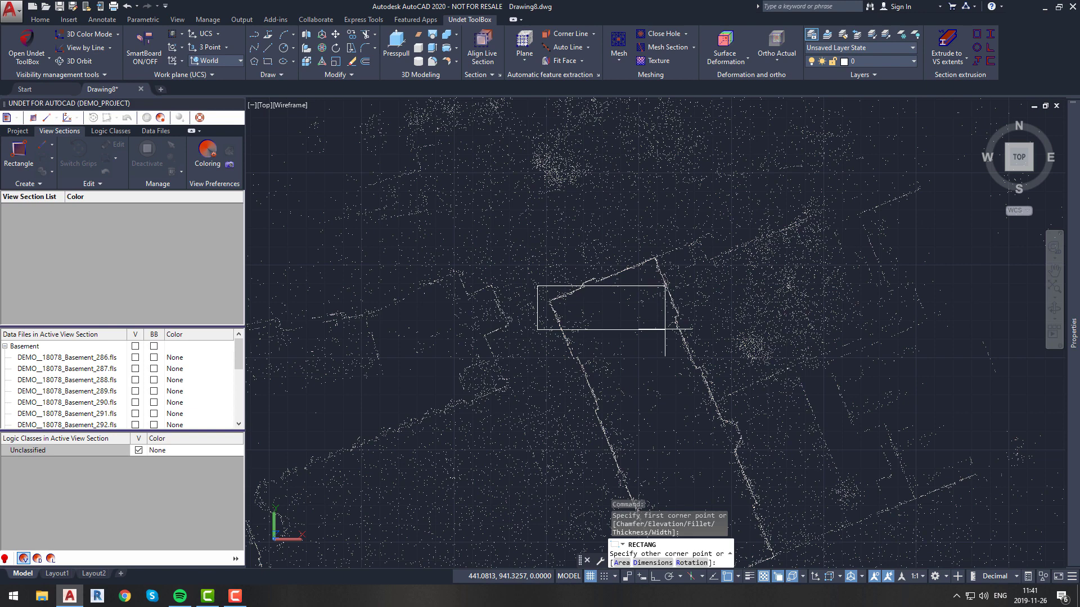
text(r)
key(Return)
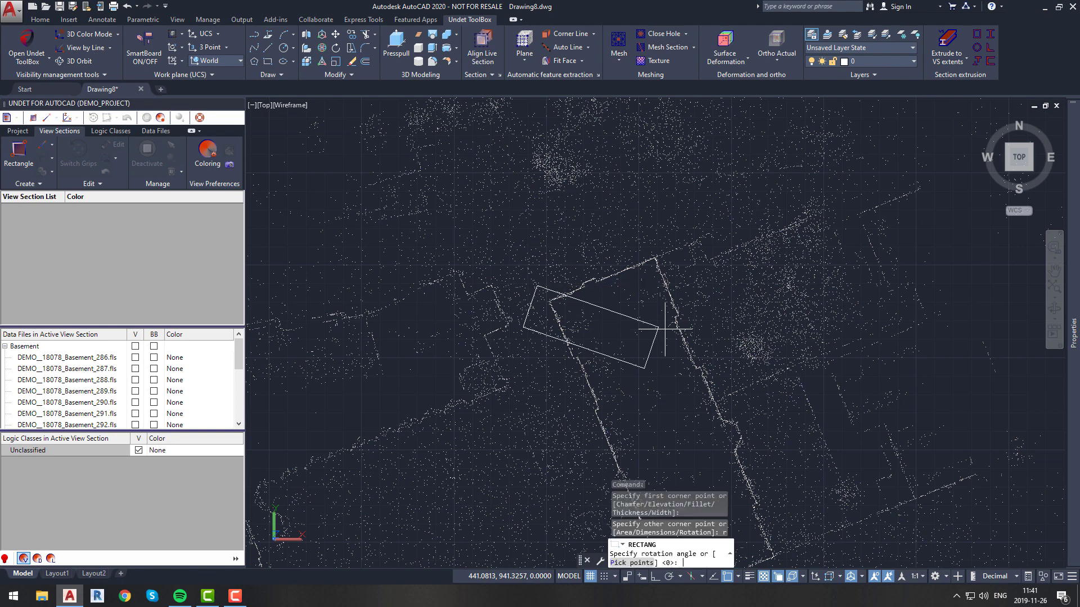
click(674, 232)
scroll(748, 427, down, 5)
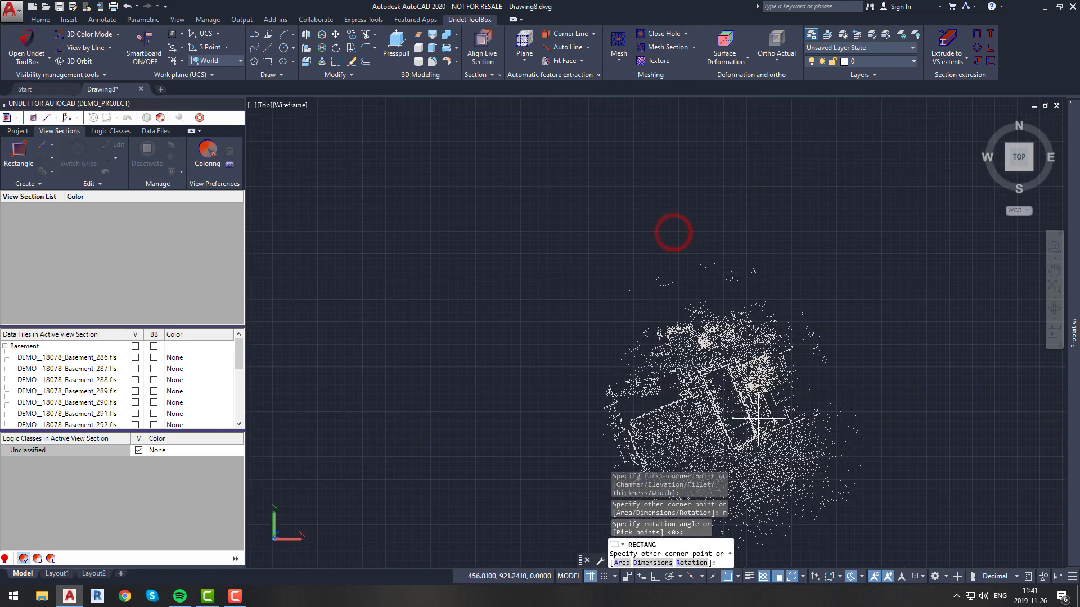
scroll(764, 443, up, 5)
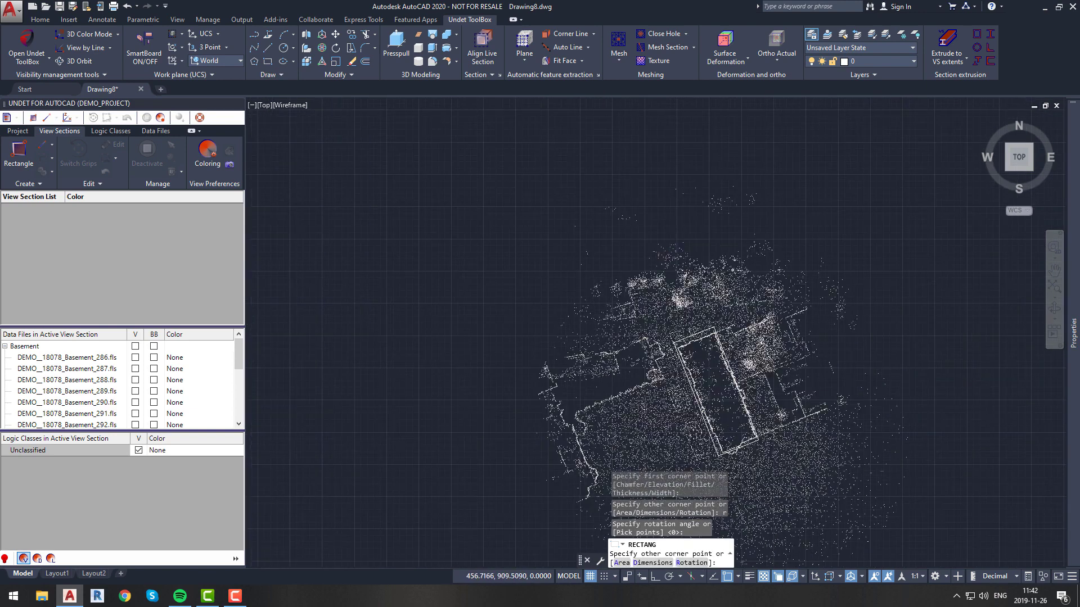
click(775, 451)
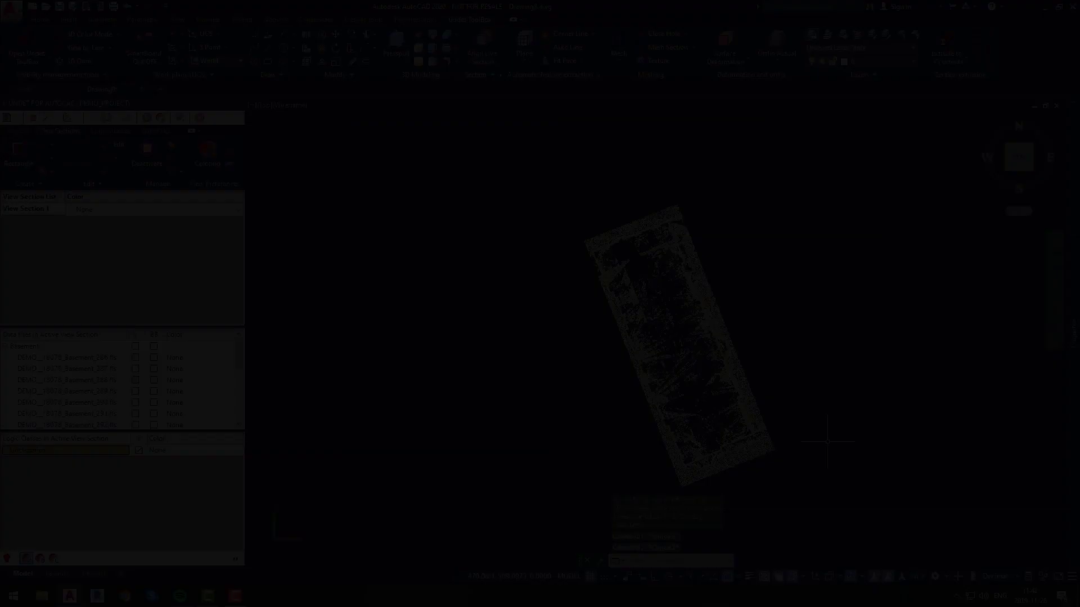
click(745, 289)
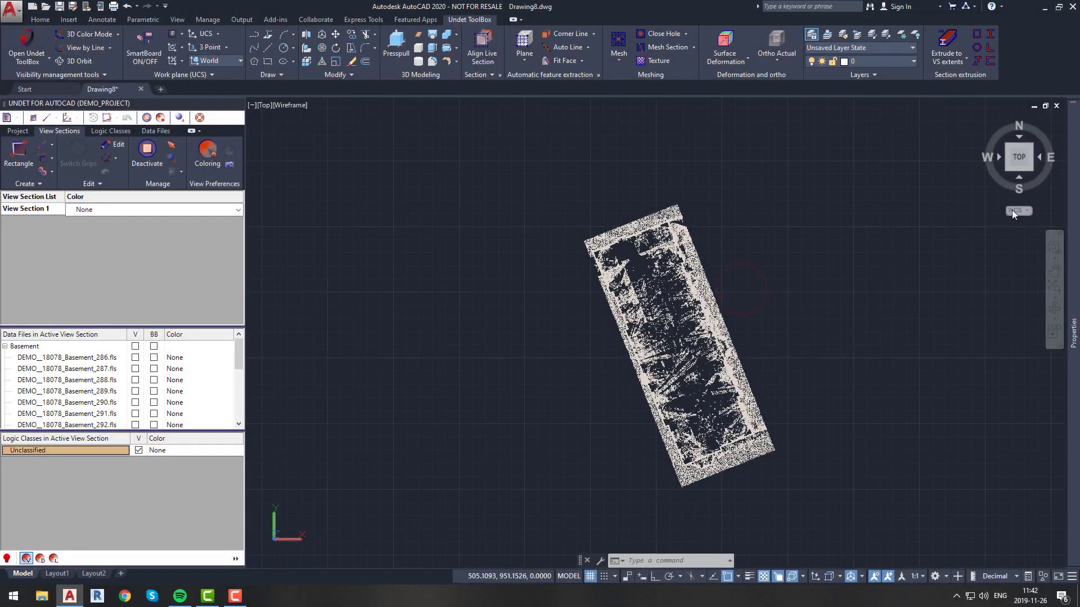
Edit the view section's height in front view, leaving a thin horizontal slice through the building's walls, and return to top view.
click(1018, 177)
double_click(735, 319)
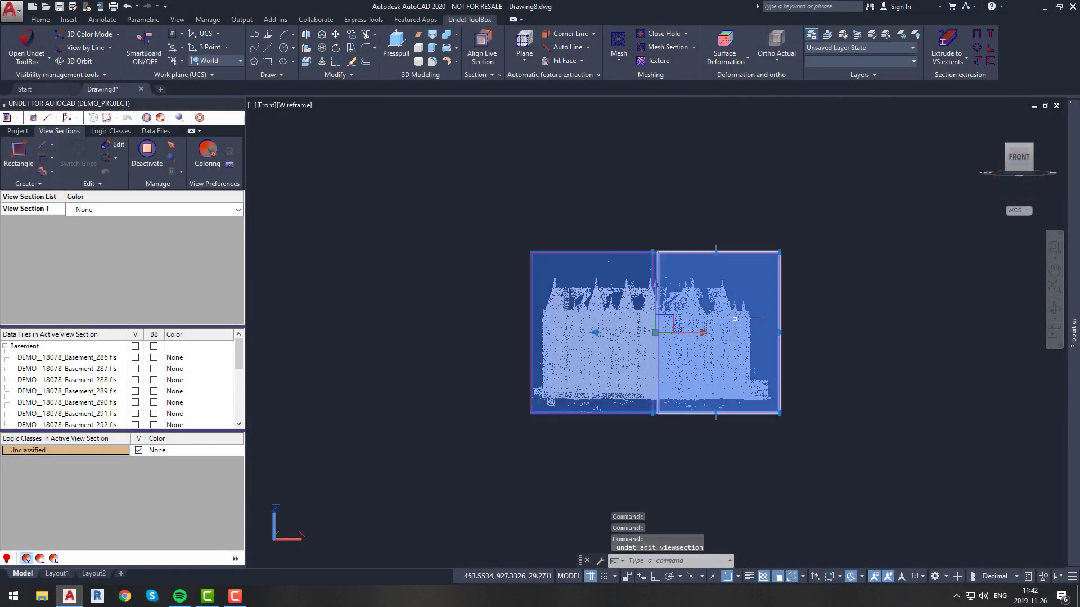
click(715, 252)
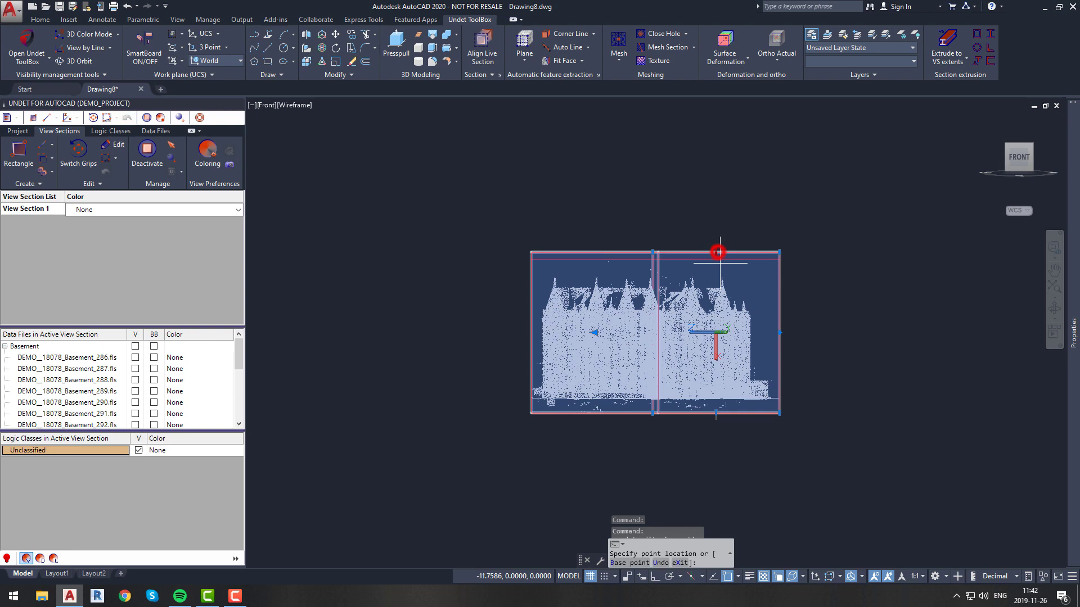
click(718, 337)
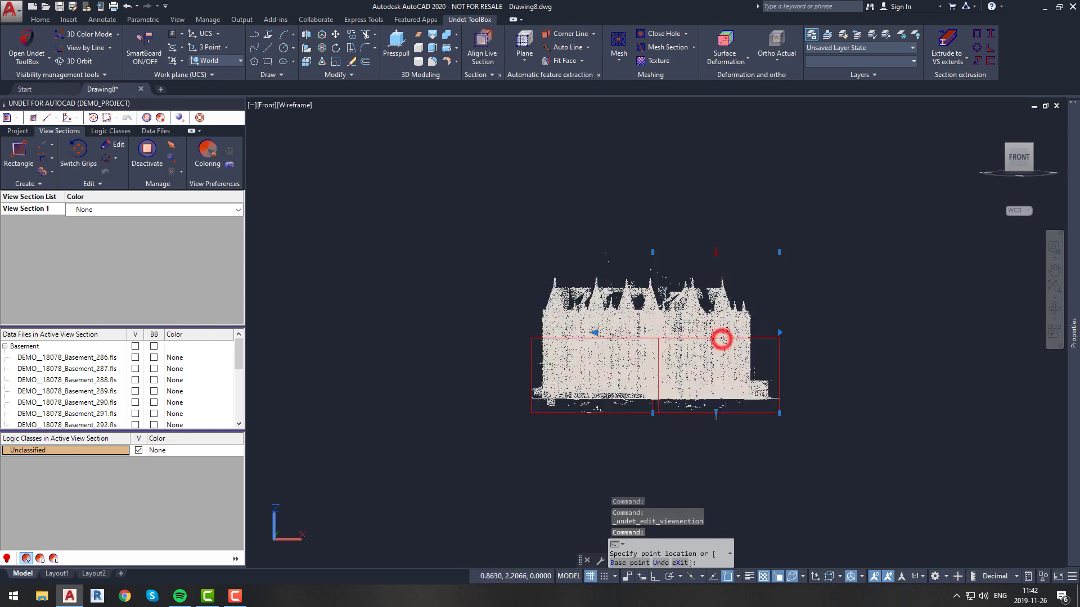
click(716, 413)
click(729, 366)
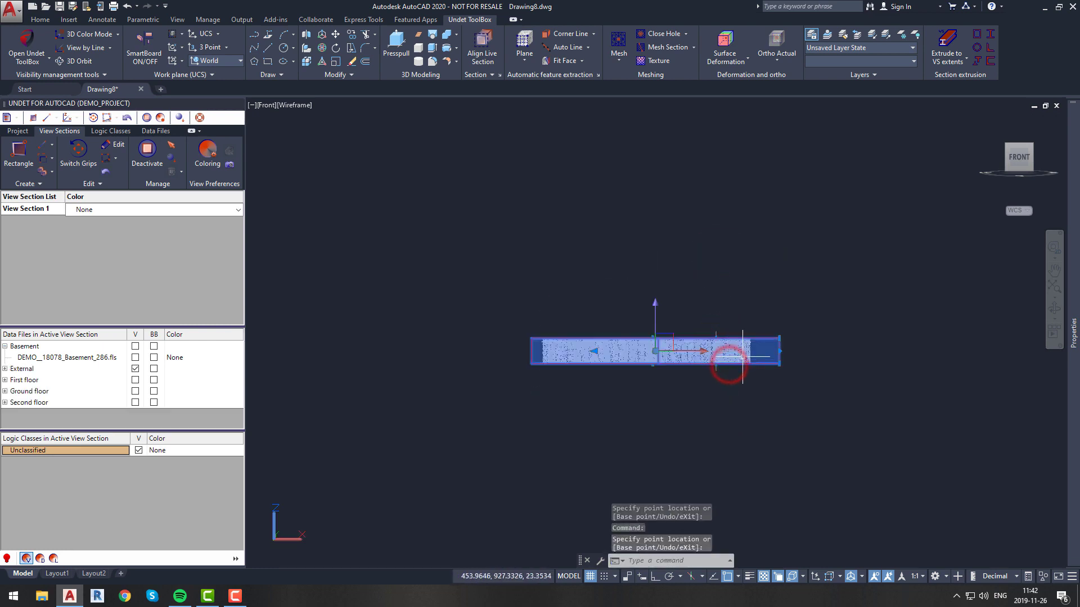
click(1021, 137)
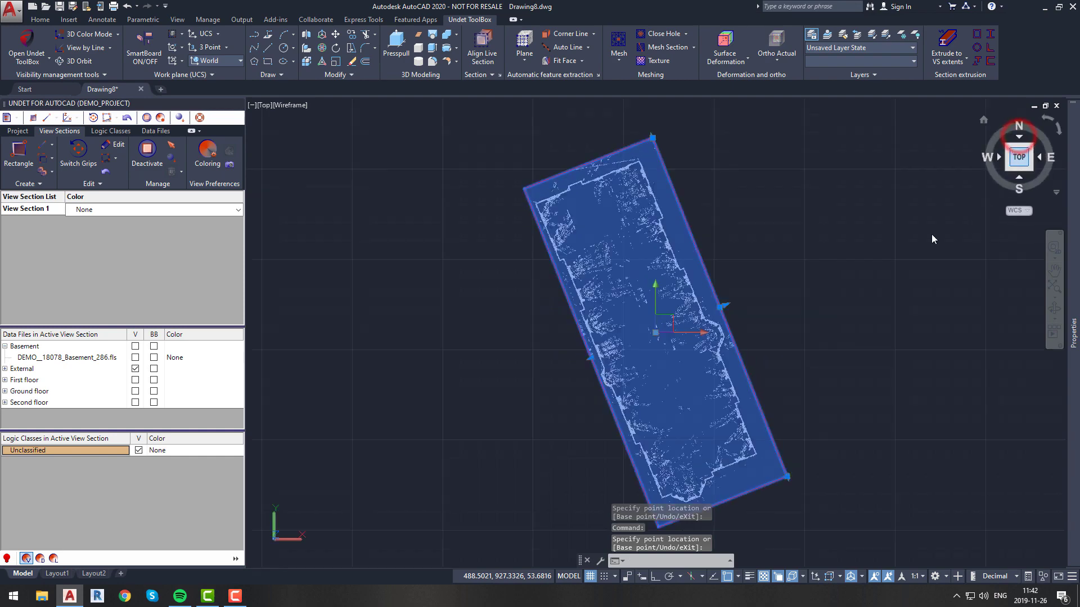
key(Escape)
Rotate the top view with View by Line, picking two points along the building's long west wall so it lies horizontal.
scroll(597, 320, up, 3)
scroll(601, 310, down, 4)
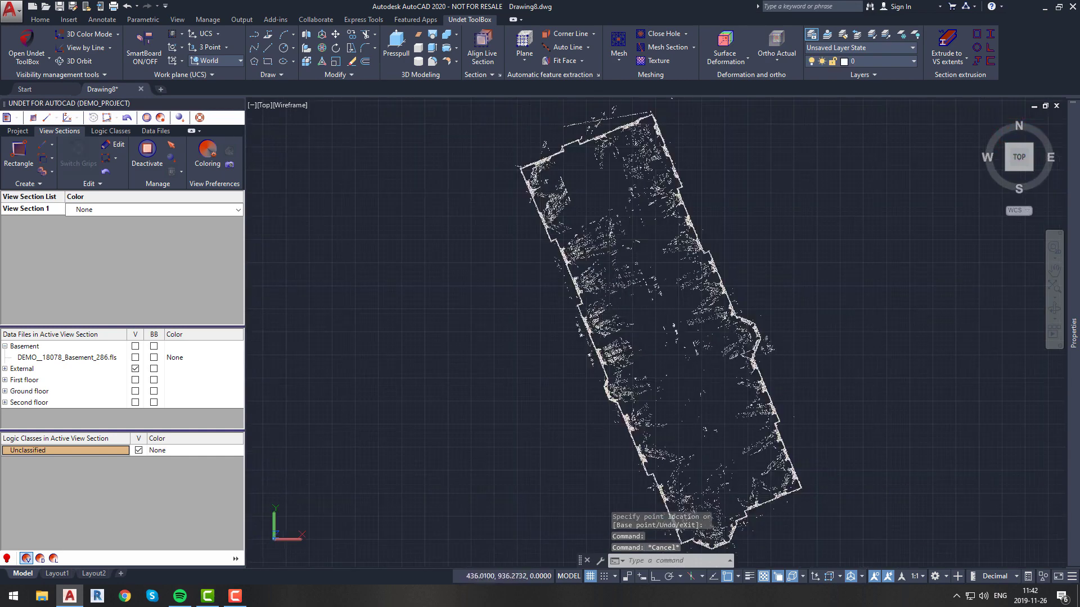
middle_drag(602, 307, 609, 334)
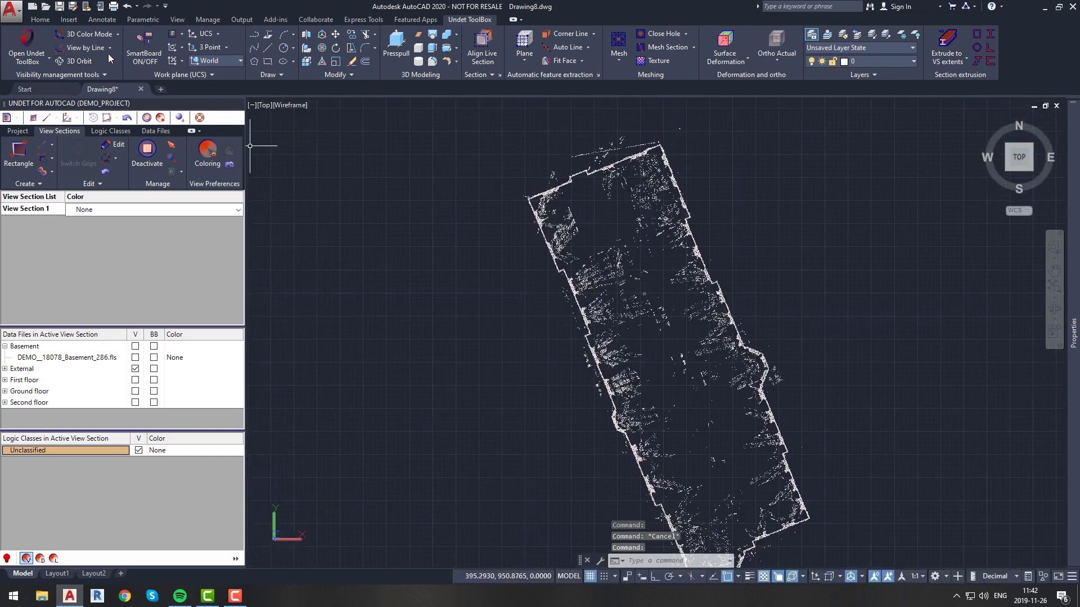
click(111, 48)
click(103, 72)
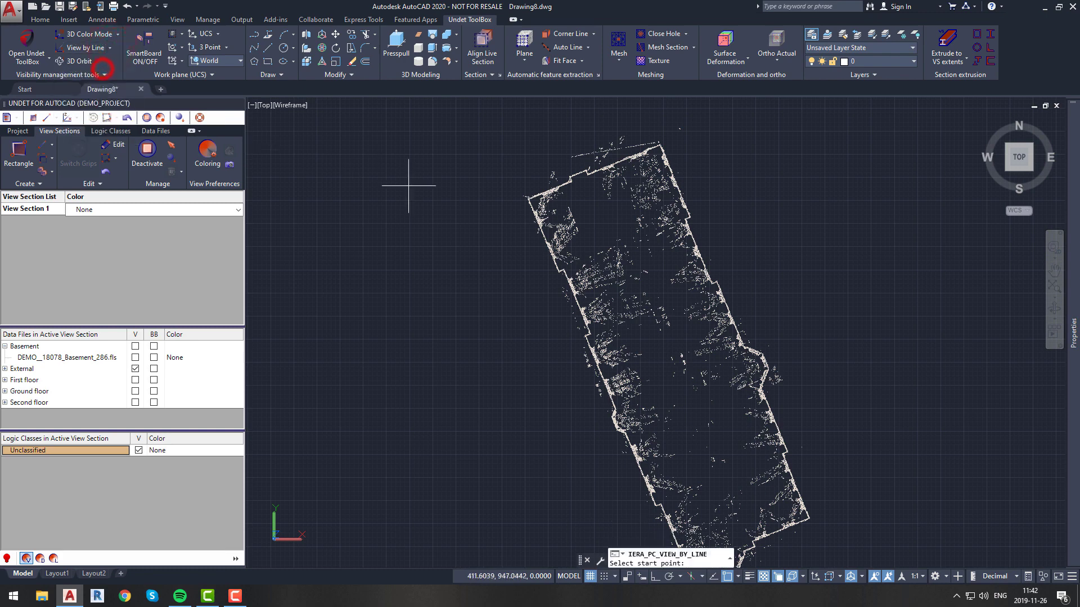
scroll(544, 221, up, 3)
scroll(484, 119, up, 2)
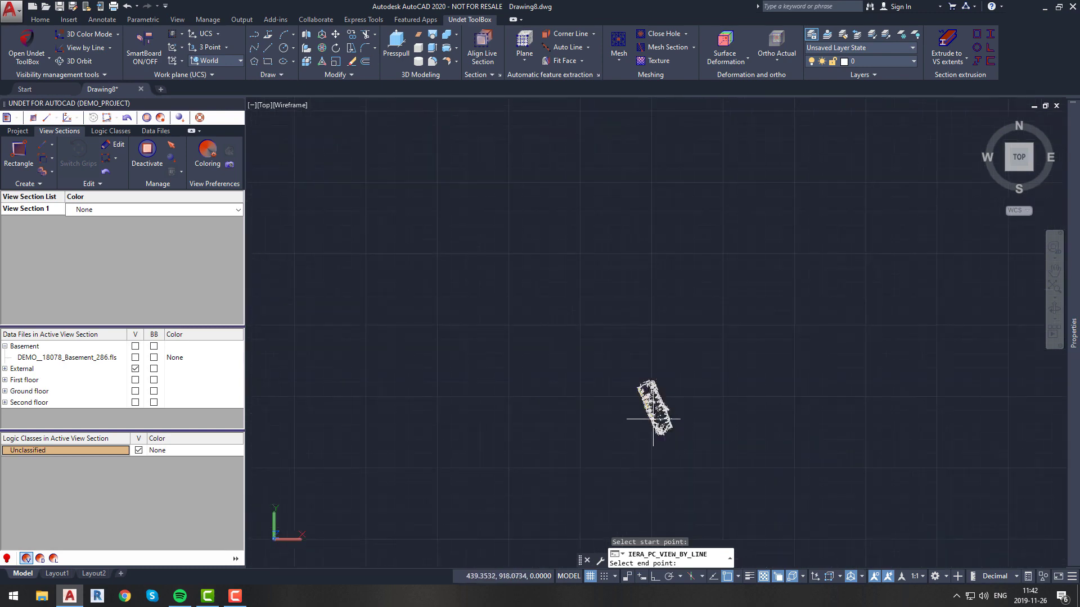
scroll(662, 456, up, 3)
scroll(658, 481, up, 2)
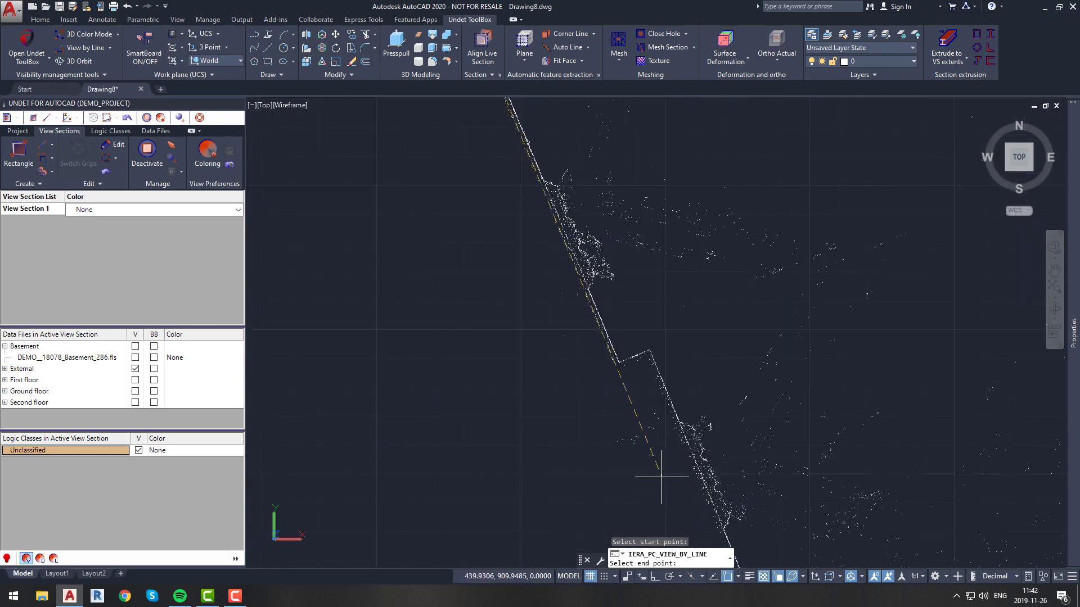
scroll(664, 473, up, 3)
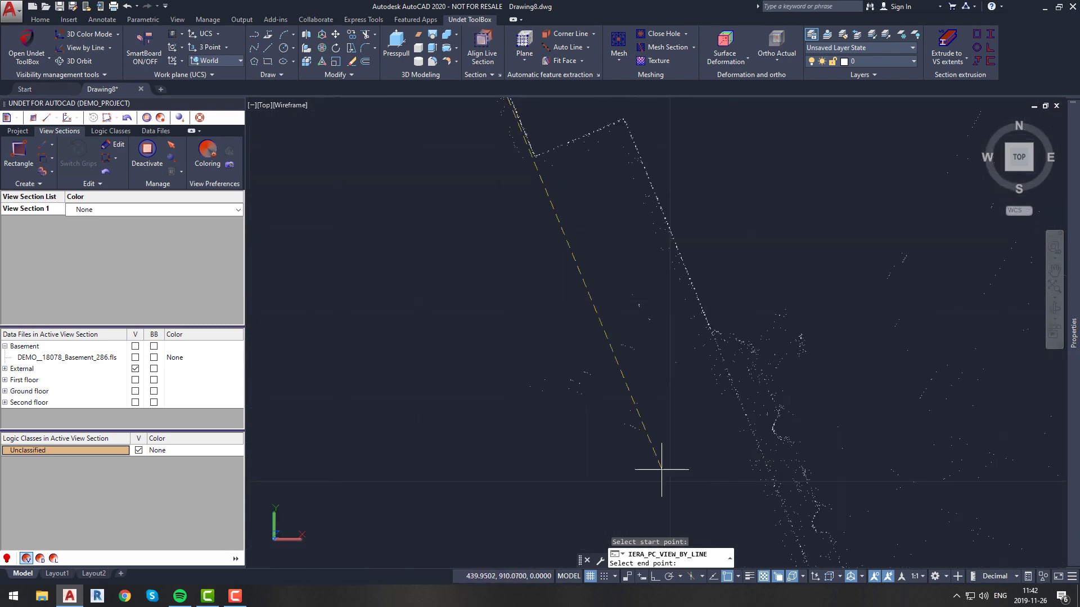
scroll(624, 367, down, 3)
scroll(561, 184, up, 4)
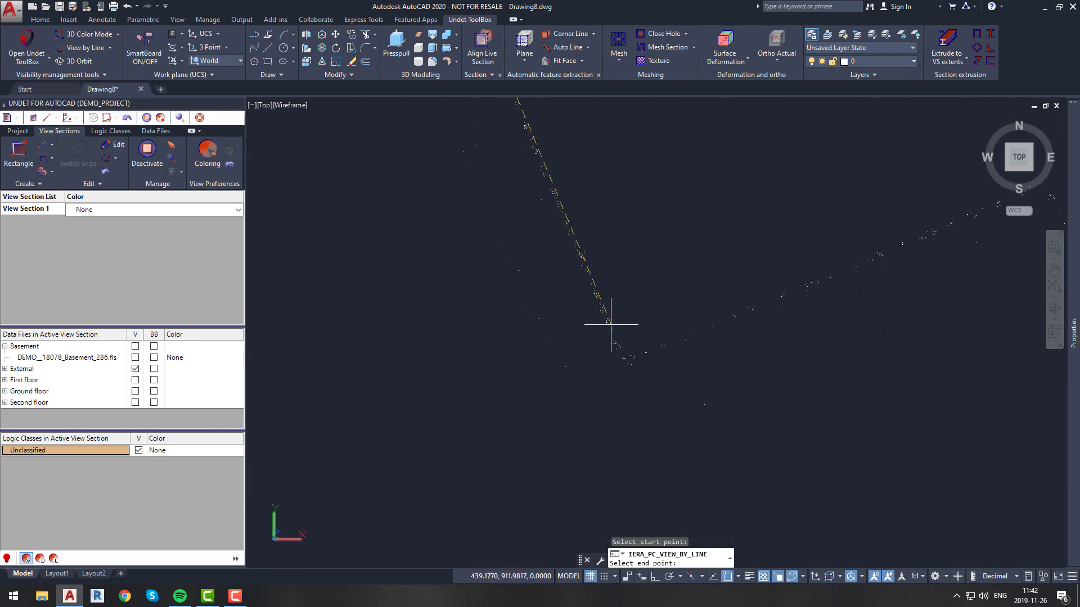
click(626, 364)
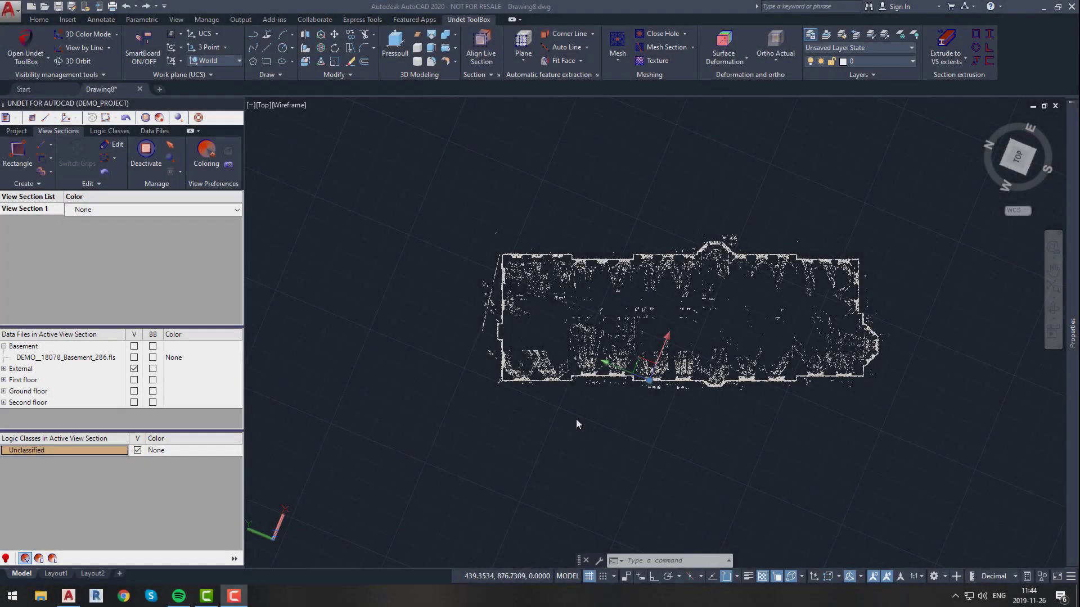
Align the UCS to the current rotated view with the View option.
click(222, 46)
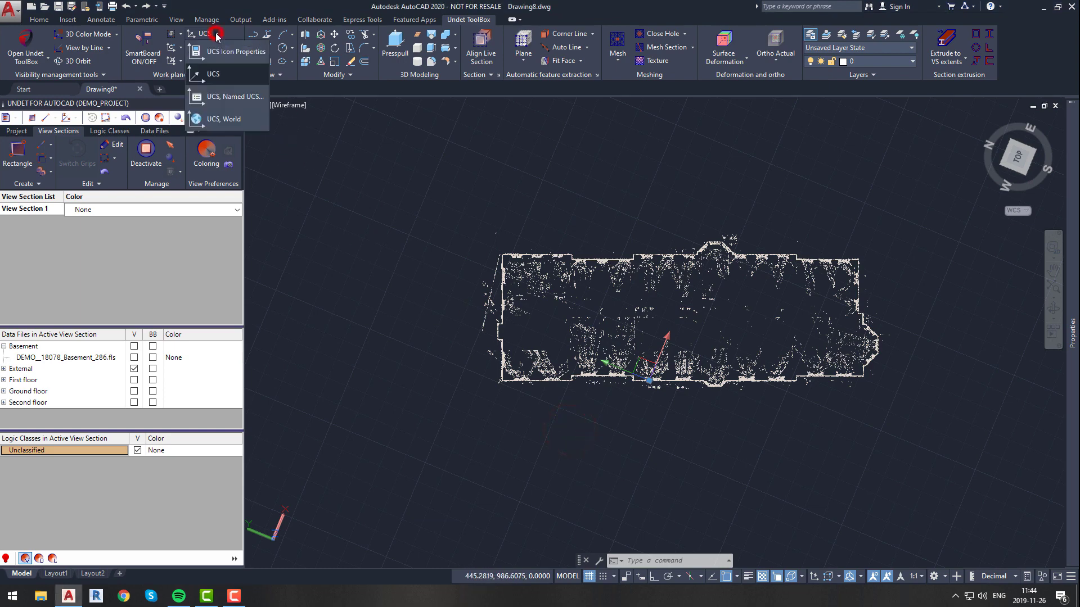
click(224, 75)
click(617, 555)
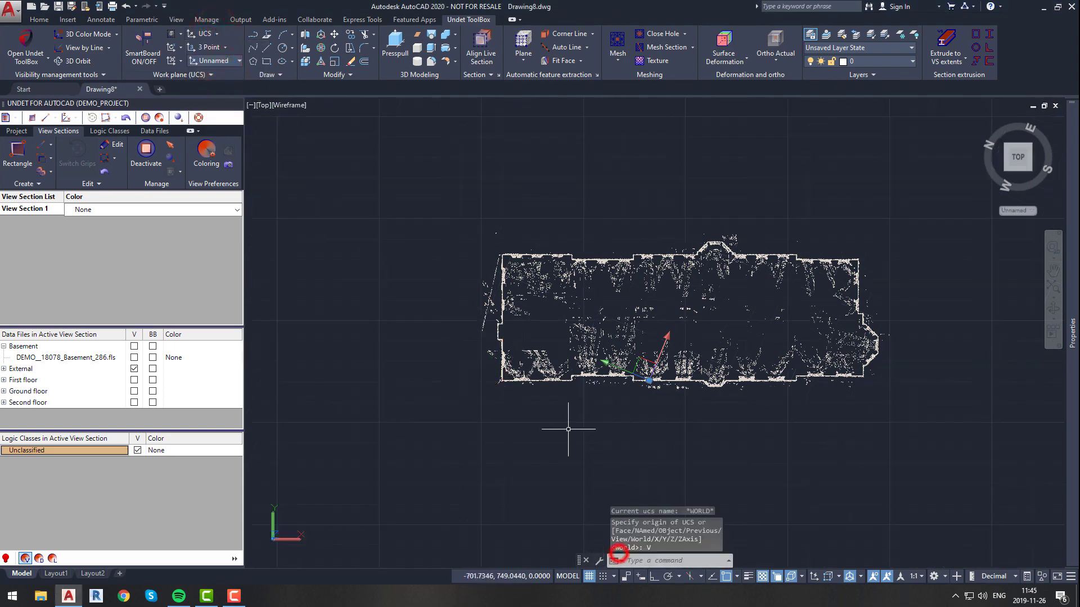
scroll(568, 400, up, 5)
scroll(533, 386, down, 3)
key(Escape)
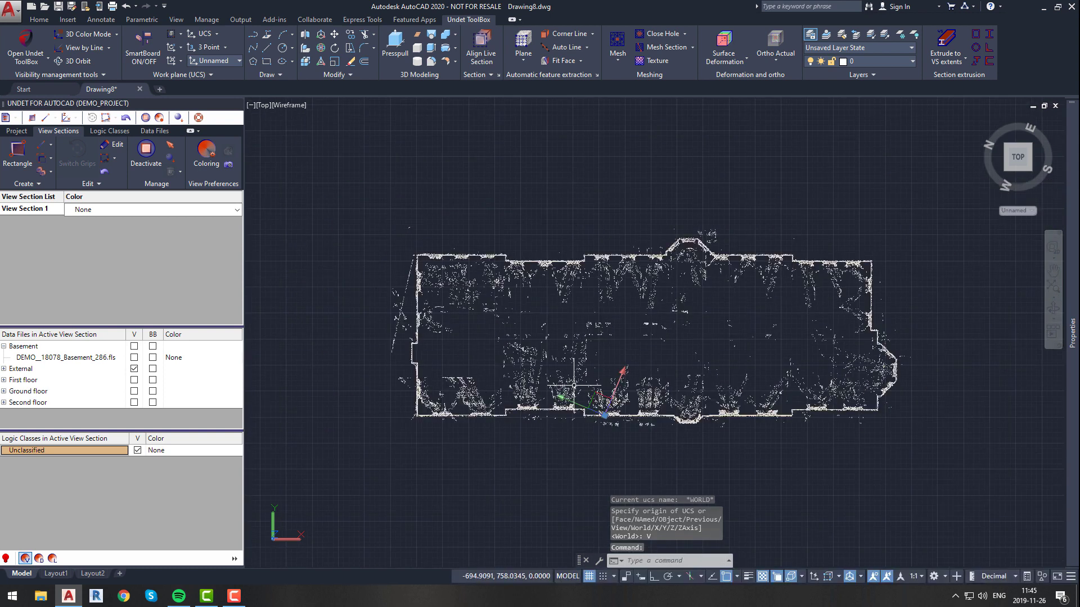
Rename the unnamed current UCS as E1 in the UCS manager.
key(Escape)
text(ucsman)
key(Return)
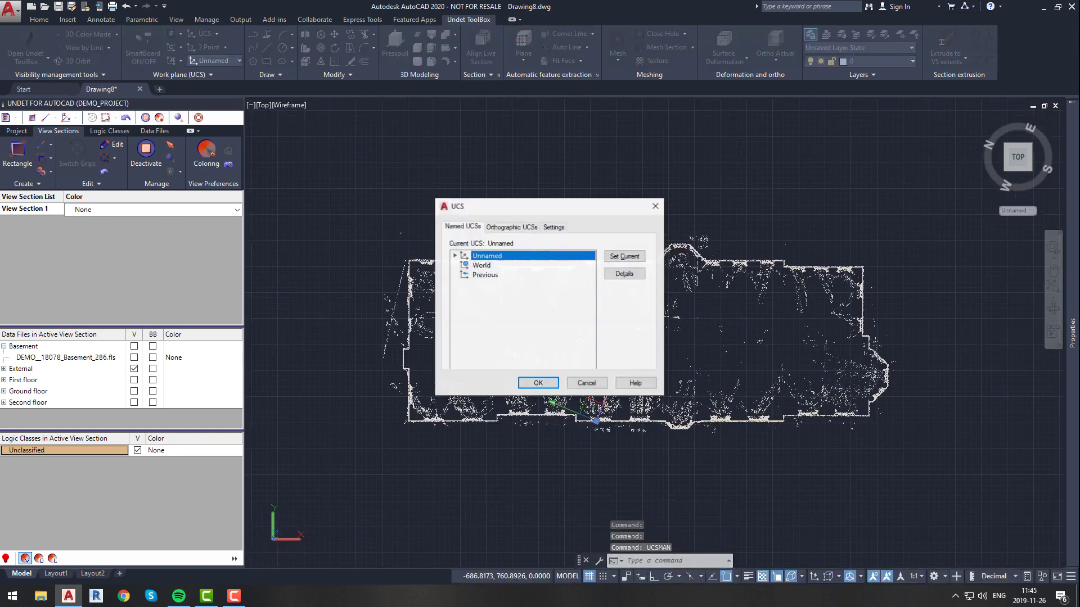
right_click(518, 256)
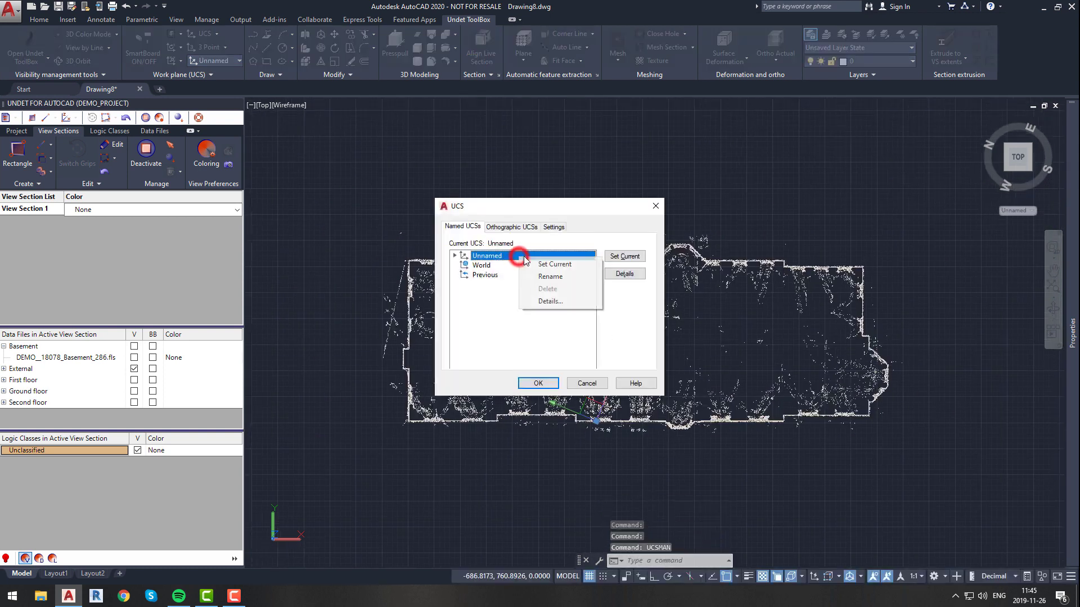
click(544, 276)
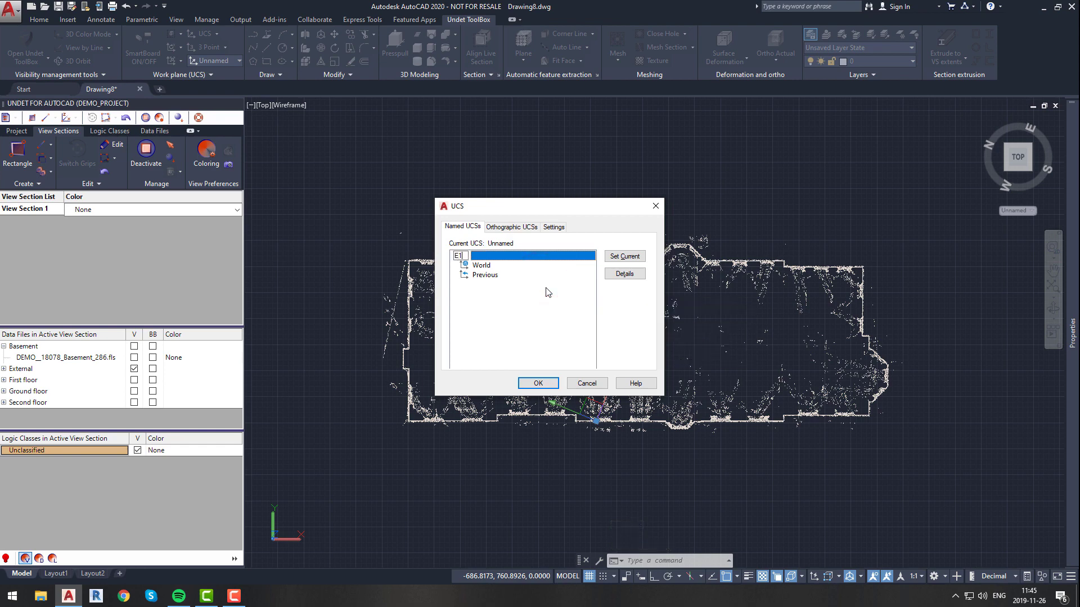
click(548, 383)
Draw a rectangle with rotation 0 from the building's northwest wall corner to its southeast wall corner.
scroll(394, 380, up, 4)
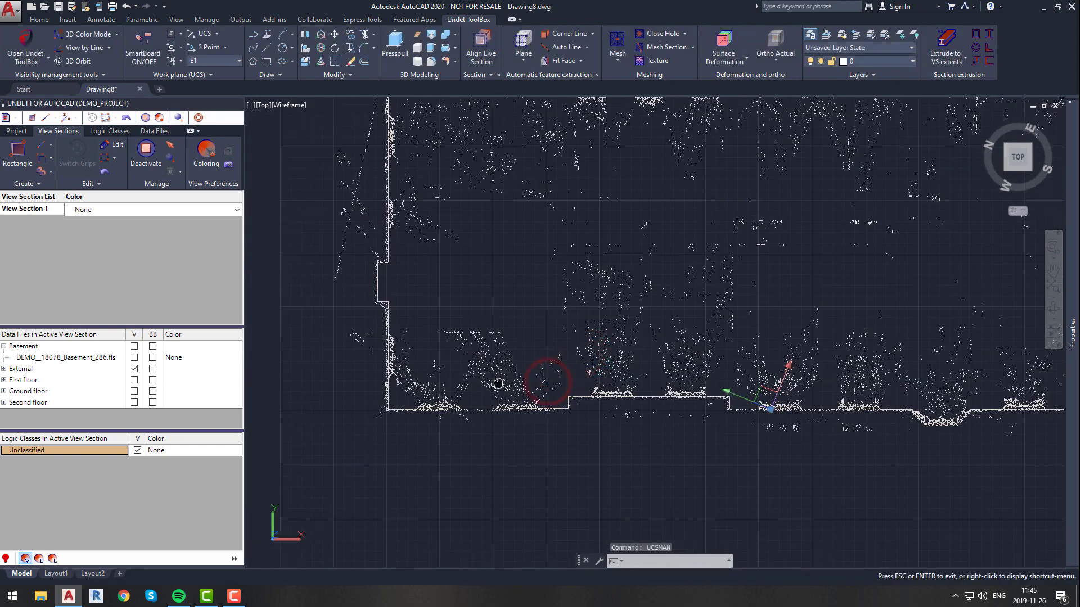
text(rec)
key(Return)
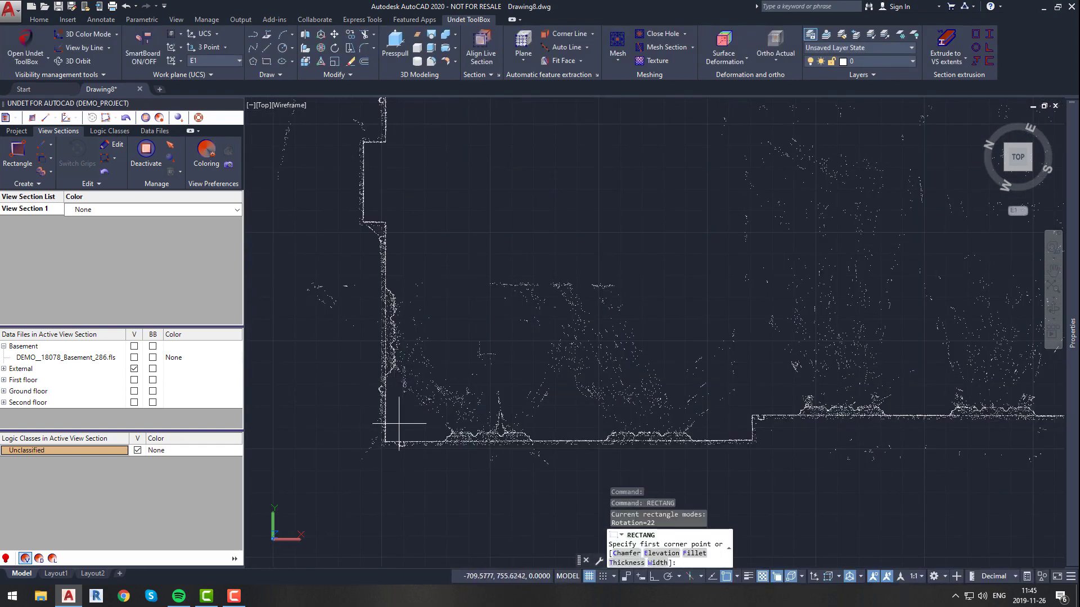
scroll(400, 423, up, 3)
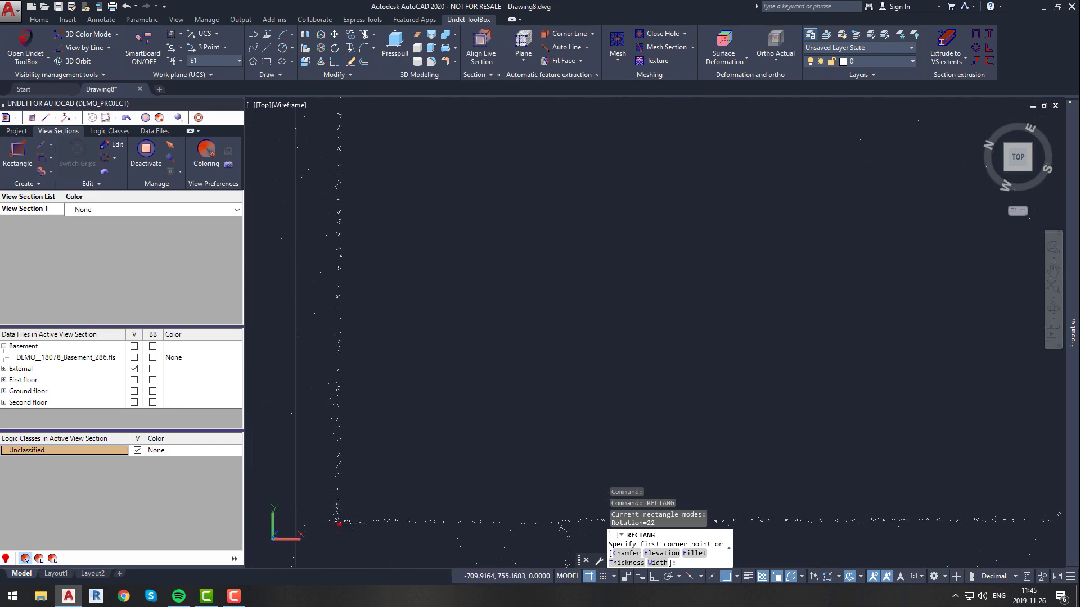
click(339, 523)
scroll(374, 397, down, 5)
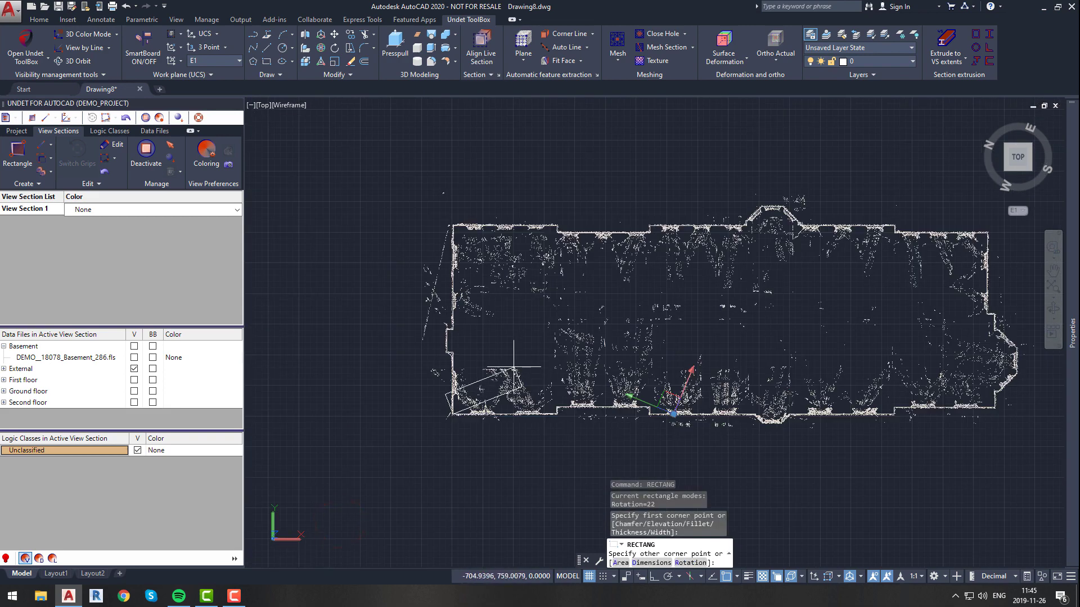
text(r)
key(Return)
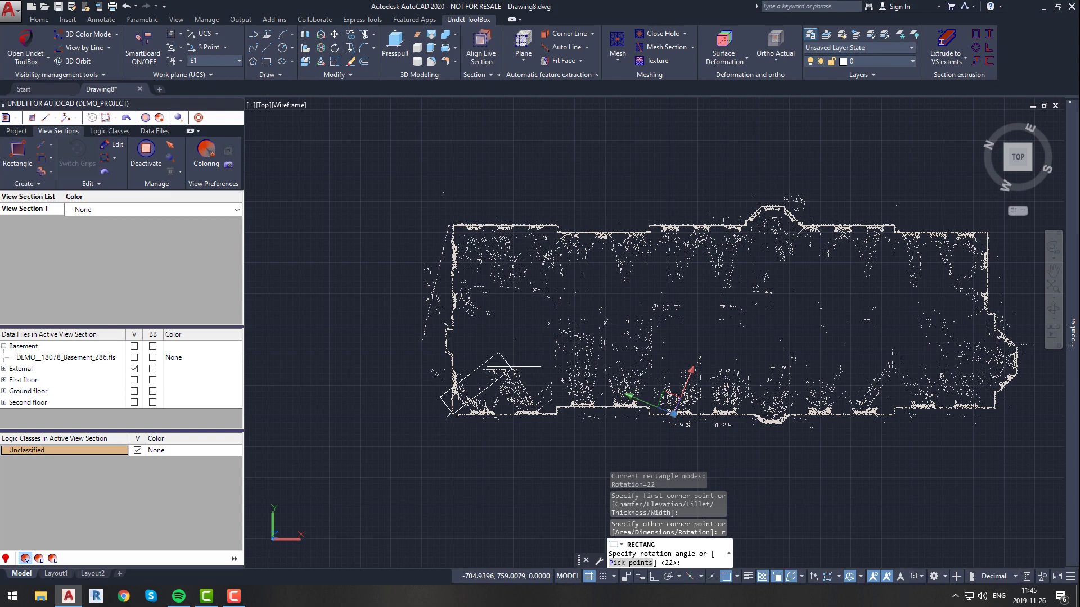
text(0)
key(Return)
scroll(707, 261, up, 5)
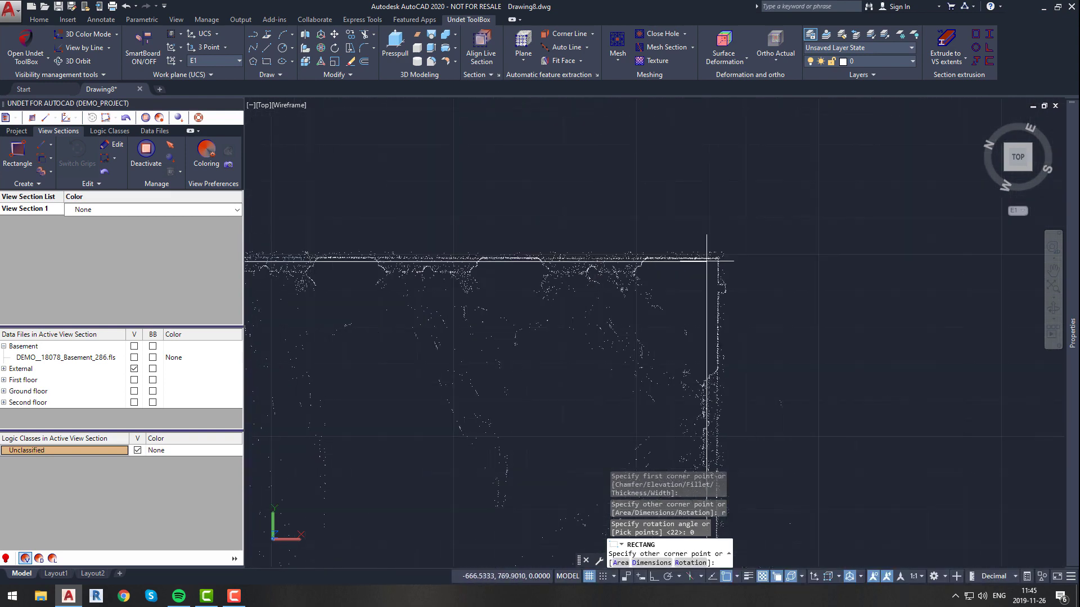
scroll(707, 261, up, 3)
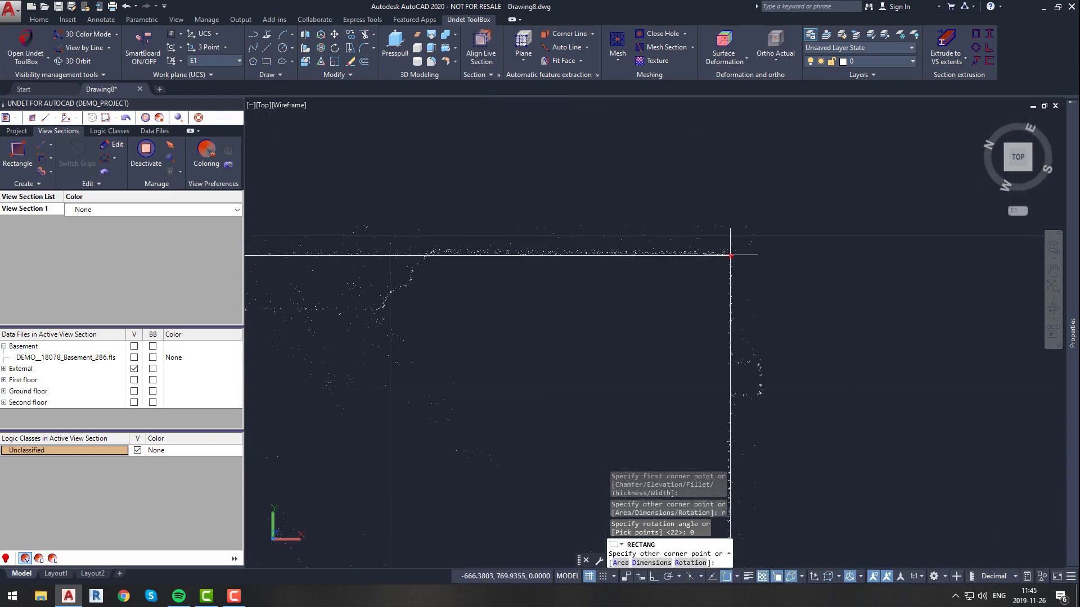
click(730, 255)
scroll(729, 256, down, 5)
Stretch the rectangle's long east edge outward, with Ortho on, to the face of the projecting east wall beside the bay.
click(570, 301)
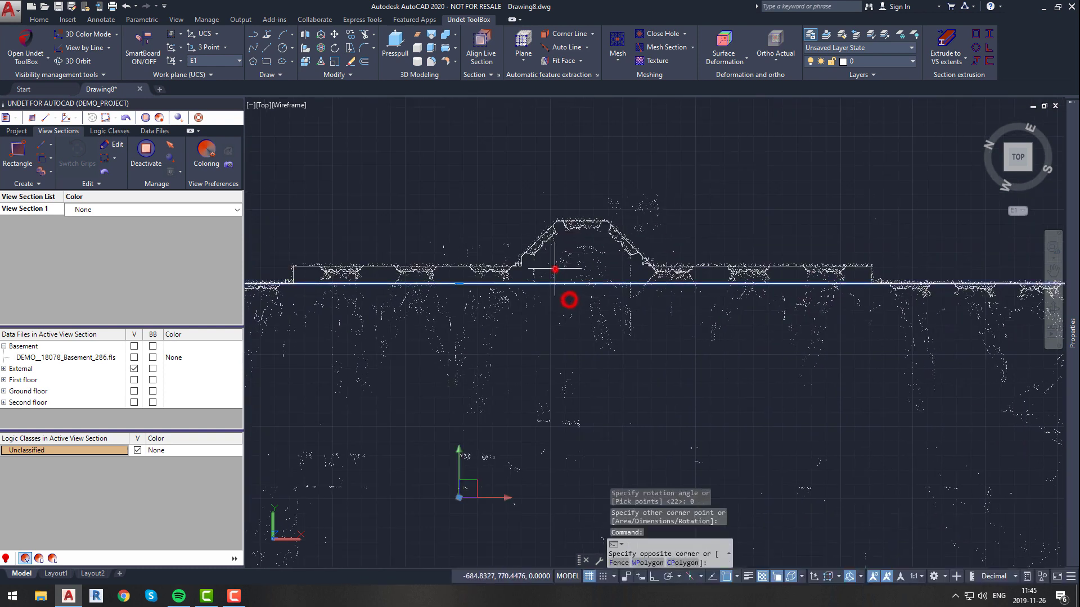
click(556, 269)
click(458, 283)
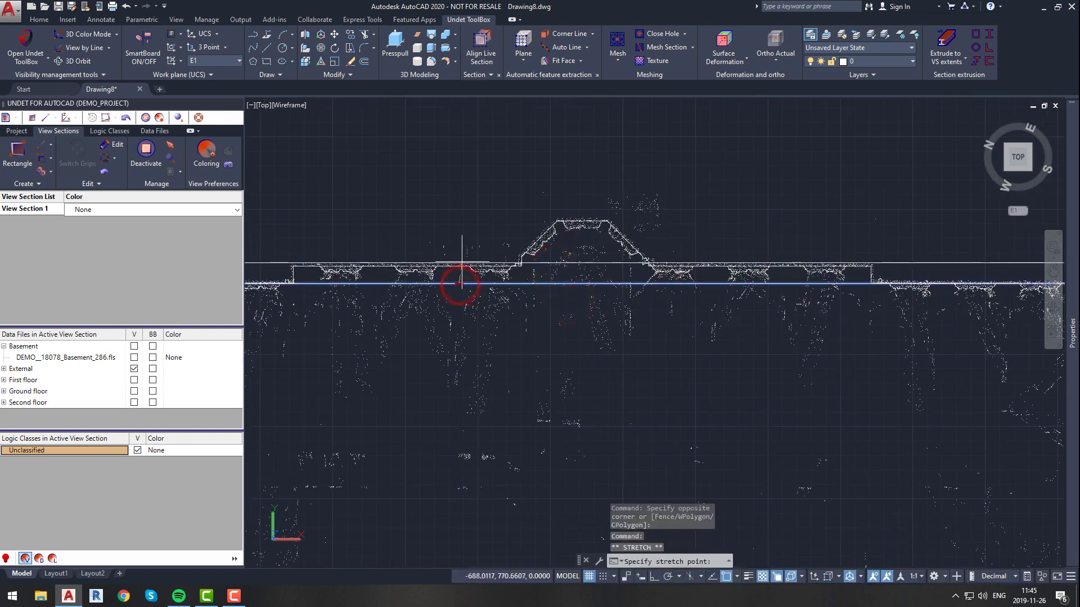
key(F8)
click(458, 266)
scroll(518, 253, up, 8)
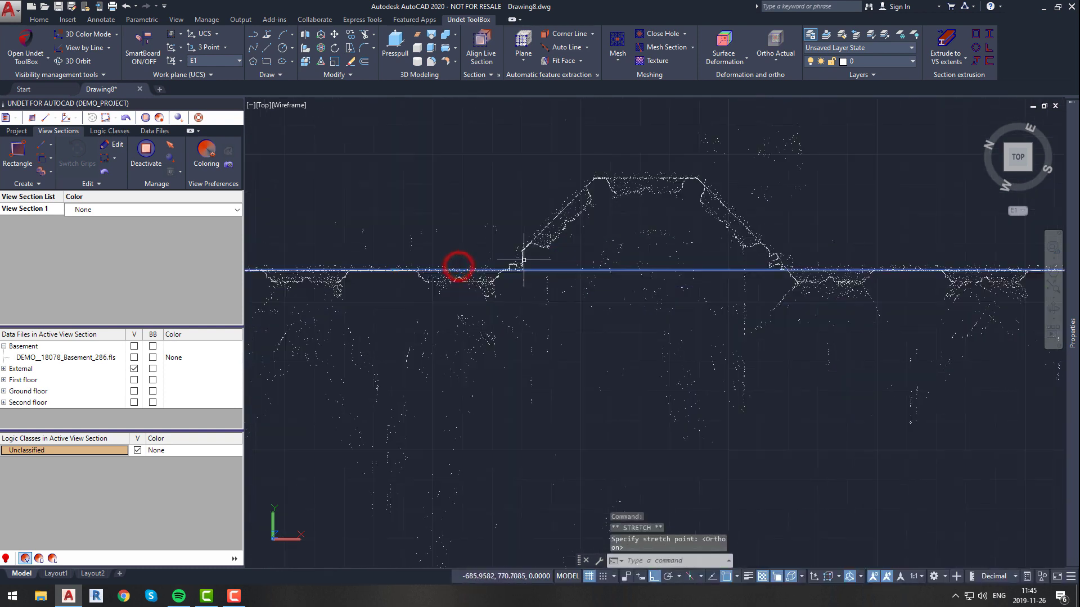
Stretch the rectangle's short south edge outward to the face of the projecting wall next to the polygonal bay.
scroll(699, 331, up, 3)
click(652, 251)
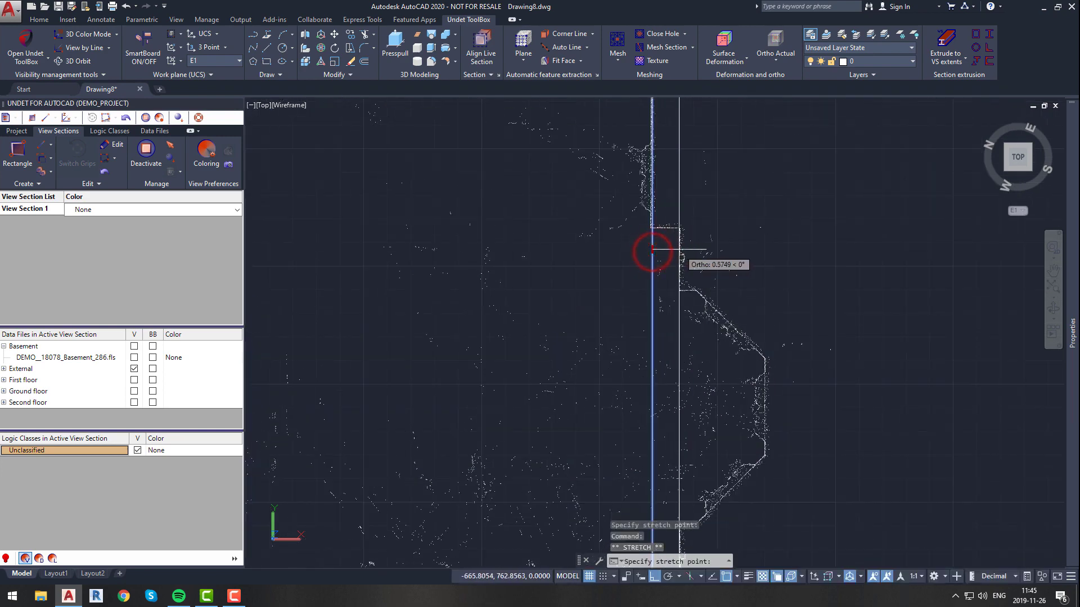
click(680, 249)
scroll(681, 250, down, 2)
scroll(680, 250, down, 8)
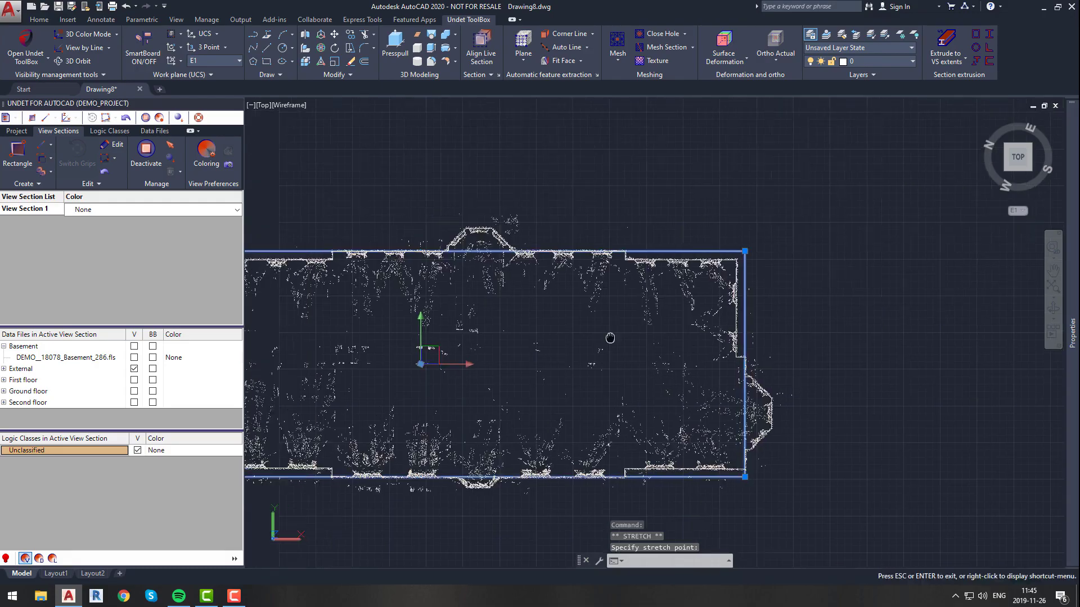
Offset the building rectangle outward by a distance of 5.
click(838, 445)
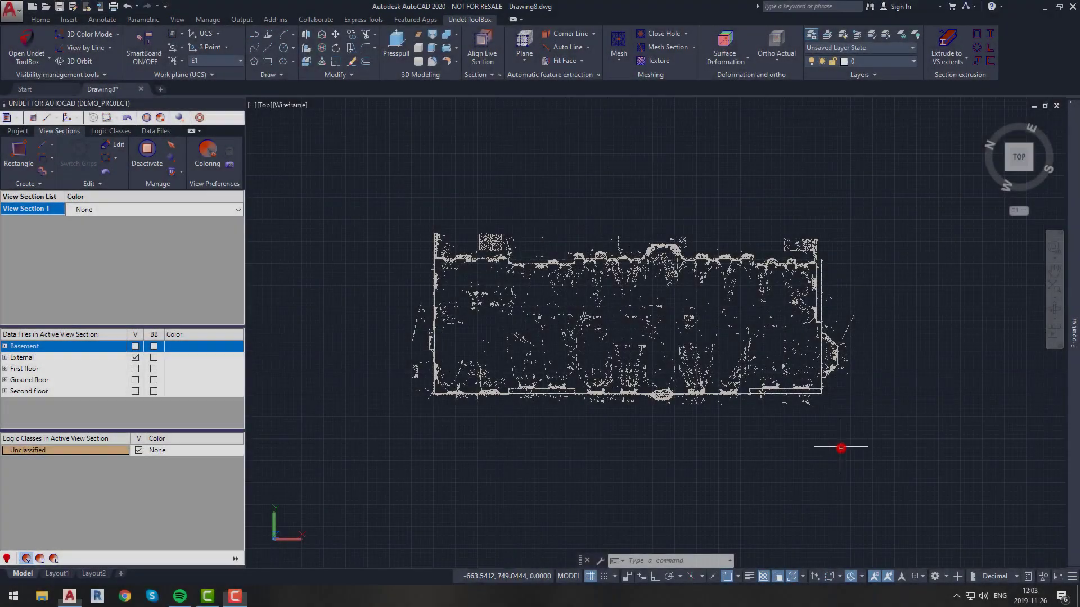
click(583, 201)
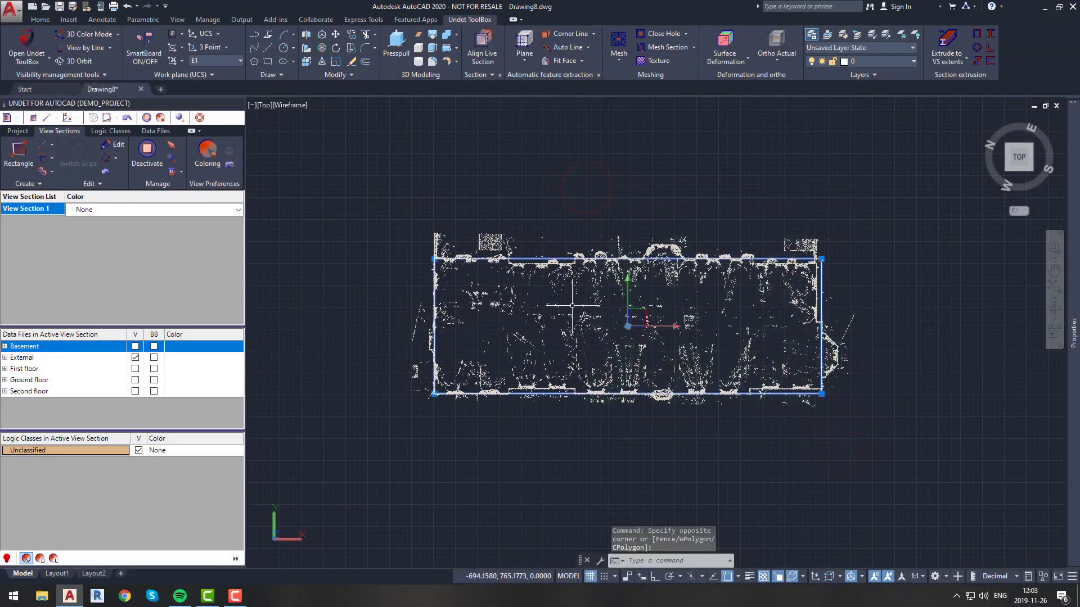
text(offset)
key(Return)
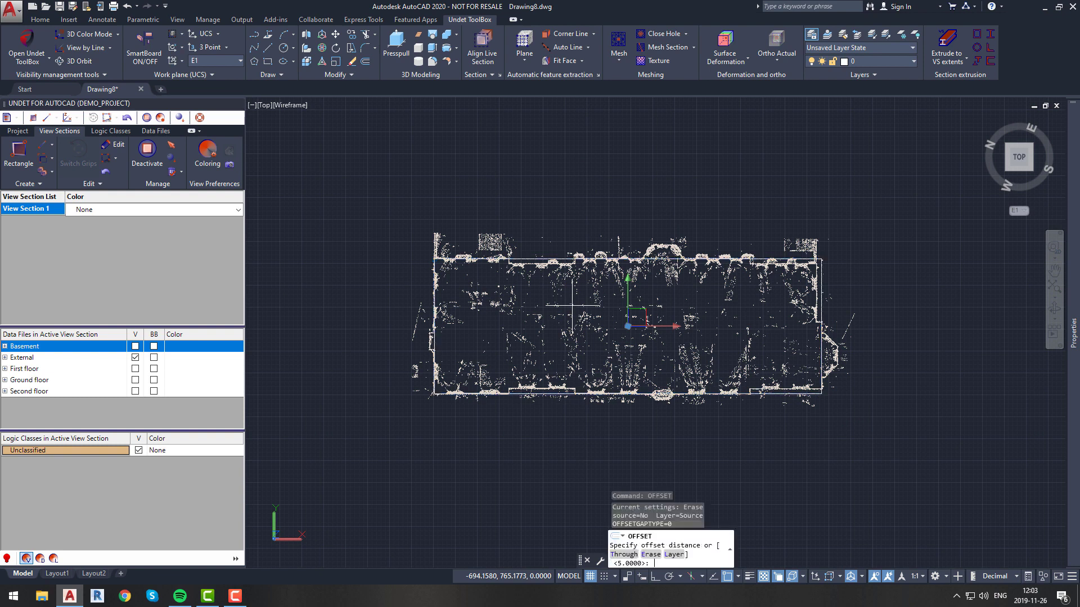
text(5)
key(Return)
click(557, 228)
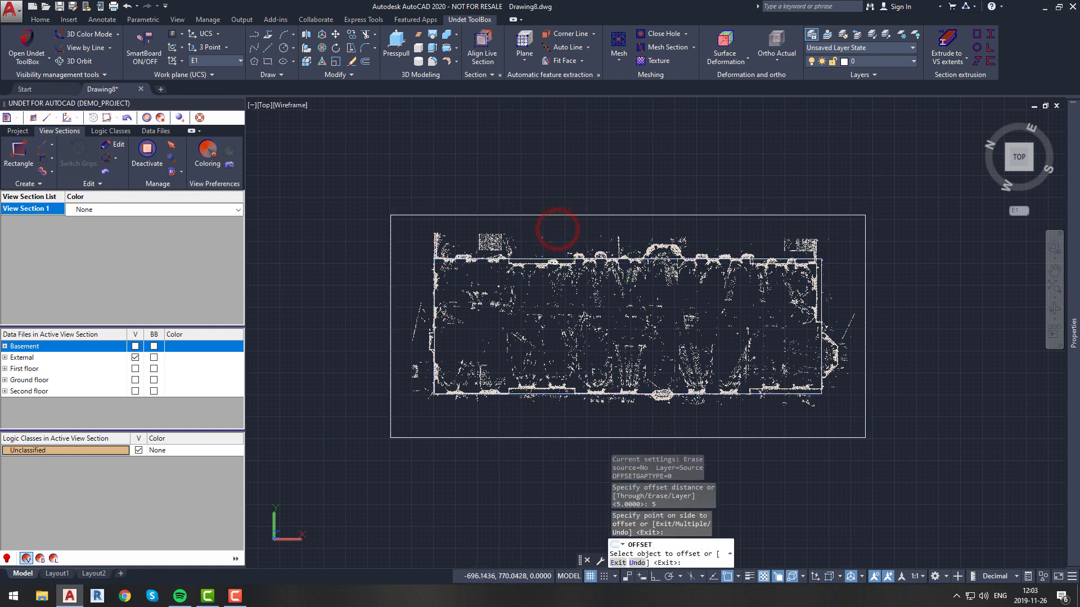
key(Escape)
Delete the original inner rectangle that follows the building's walls, keeping the offset one.
click(555, 272)
click(543, 254)
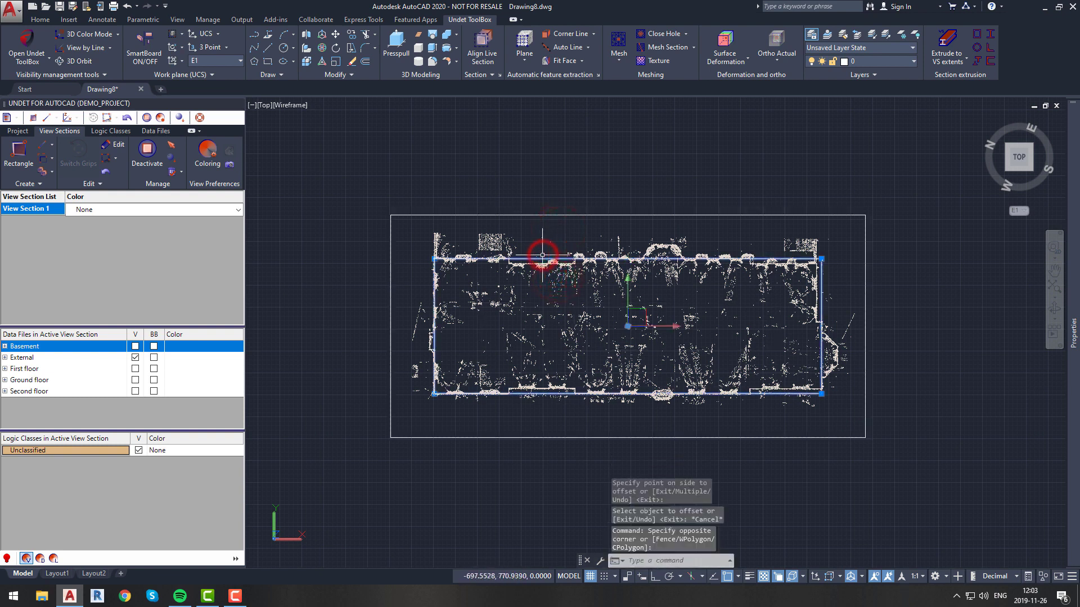
key(Delete)
In an isometric view, define a 3 Point UCS with origin at the rectangle's northwest corner, X along its long west side and Y vertical.
click(1033, 171)
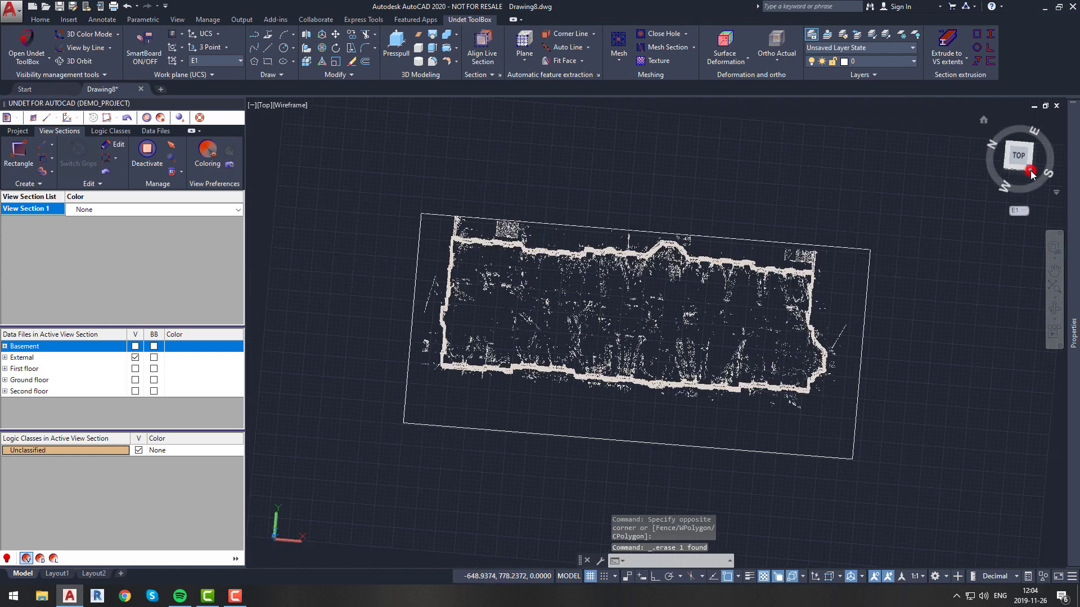
click(229, 48)
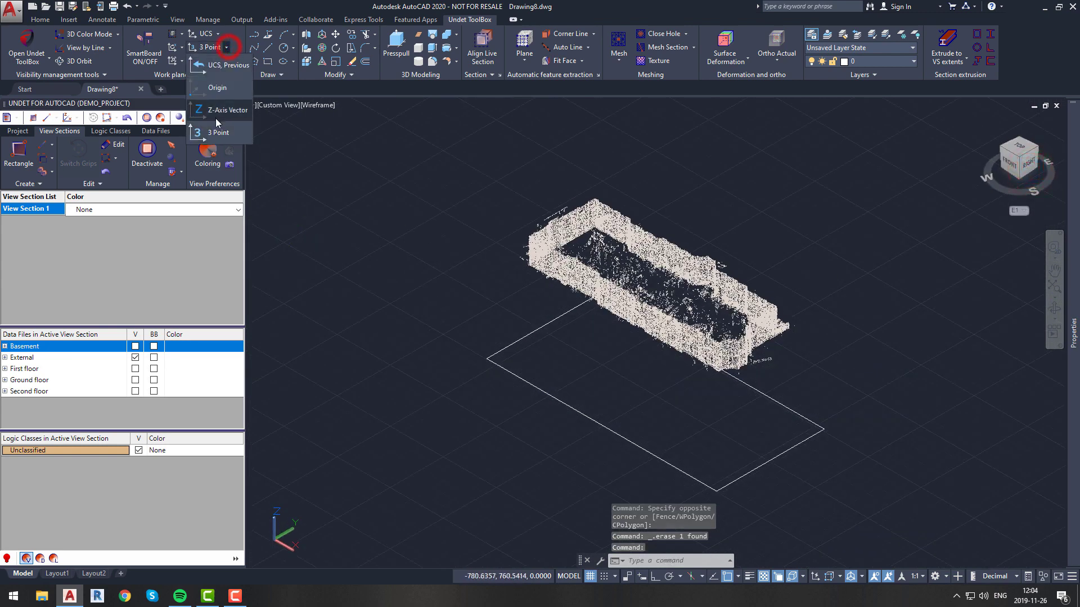
click(214, 134)
click(488, 357)
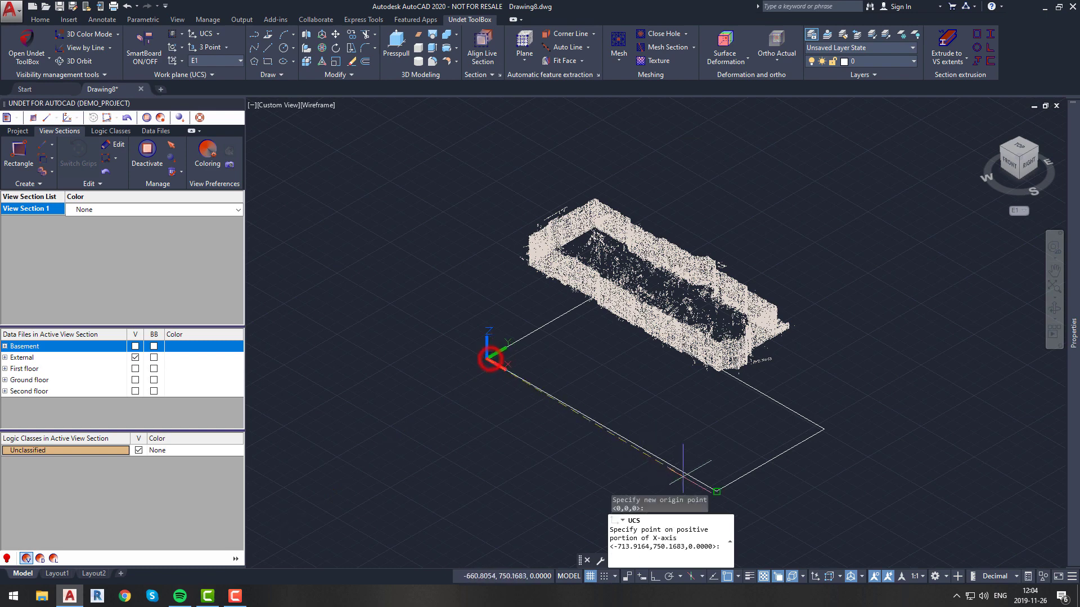
click(716, 491)
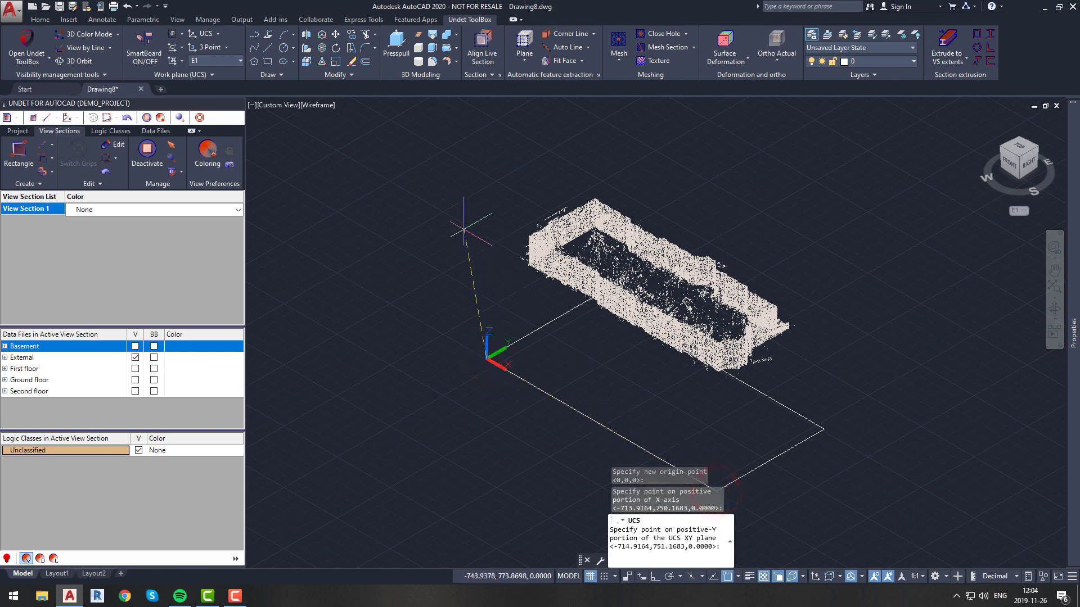
key(F8)
click(480, 192)
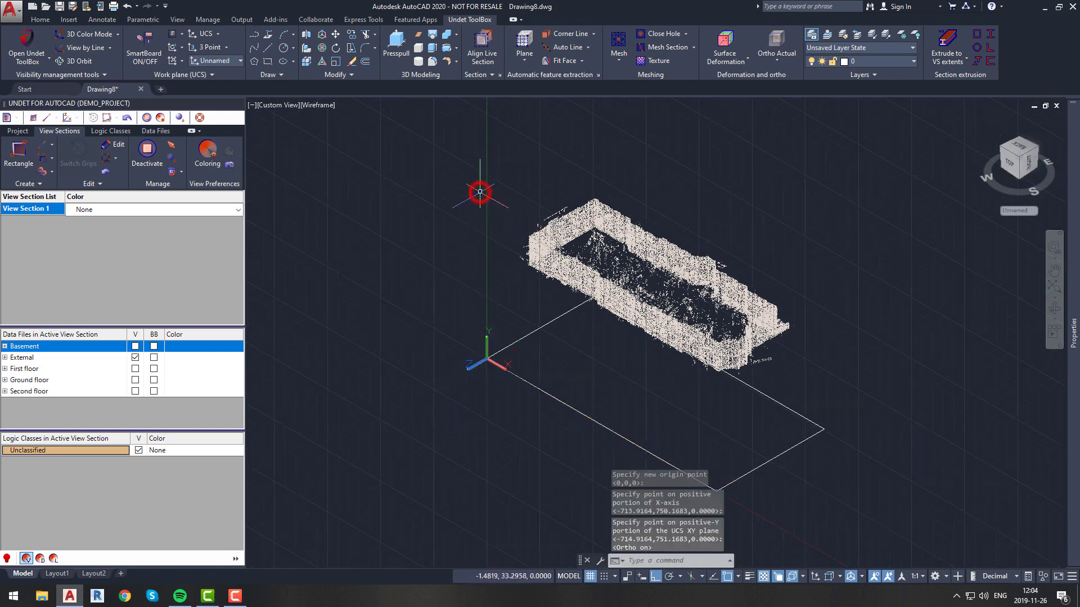
Rename the unnamed current UCS as F1 in the UCS manager.
text(ucsman)
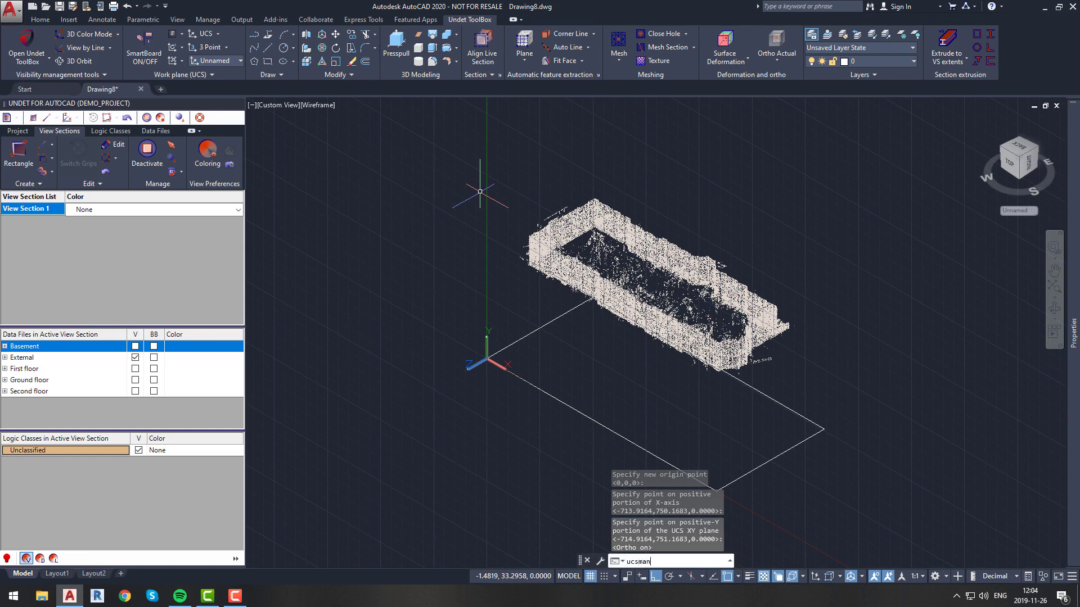
key(Return)
right_click(497, 258)
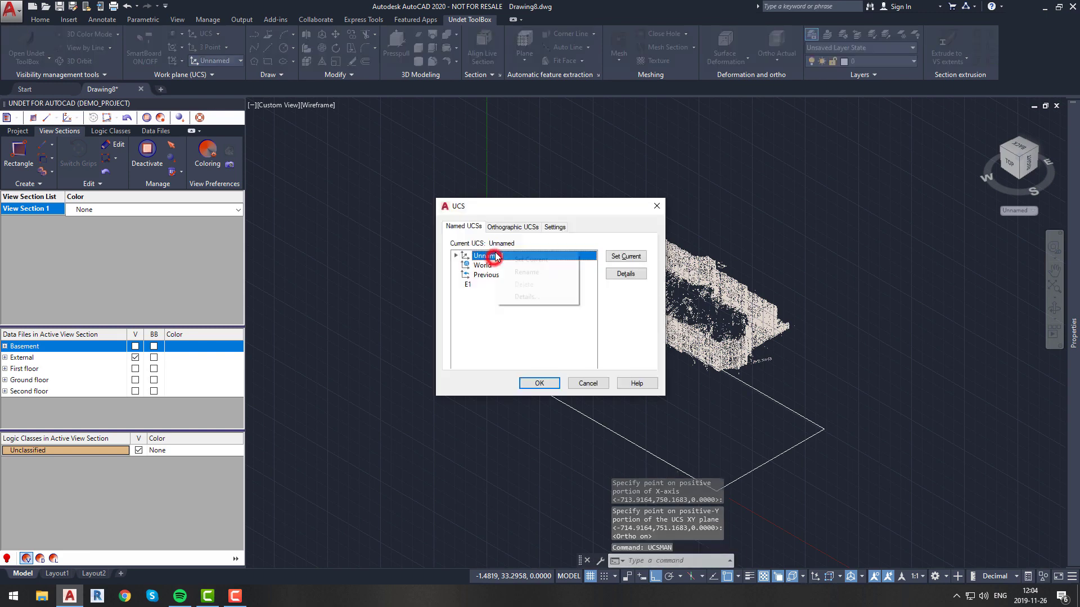
click(526, 277)
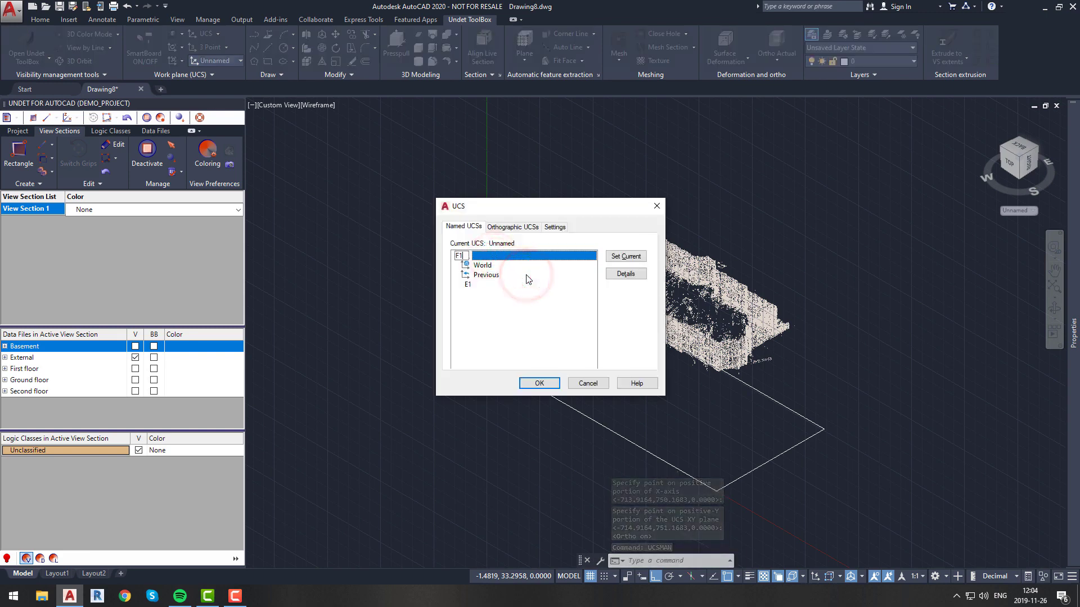
text(F1)
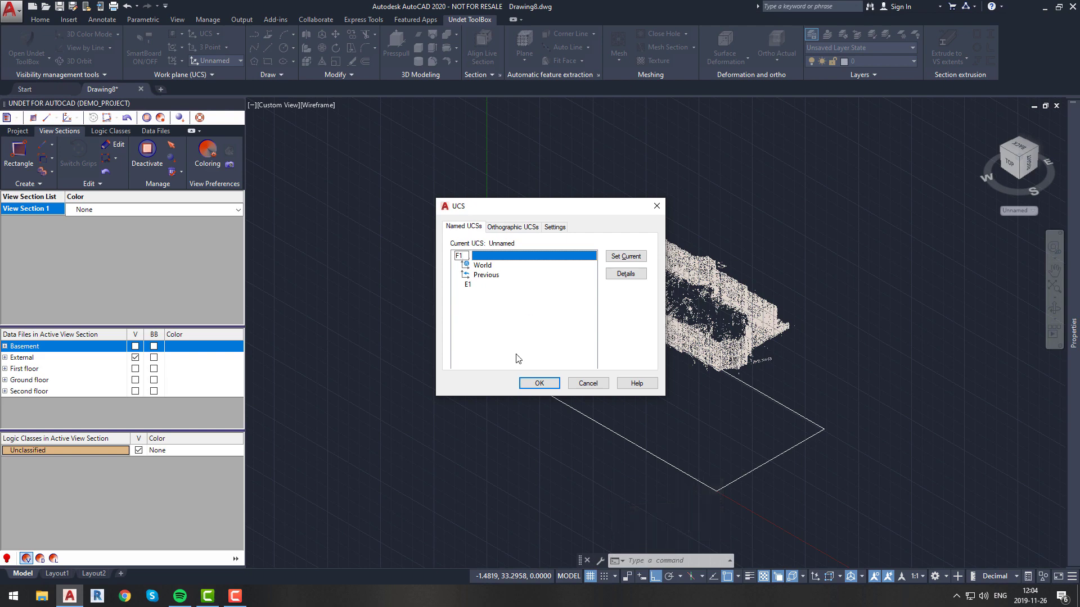
click(535, 383)
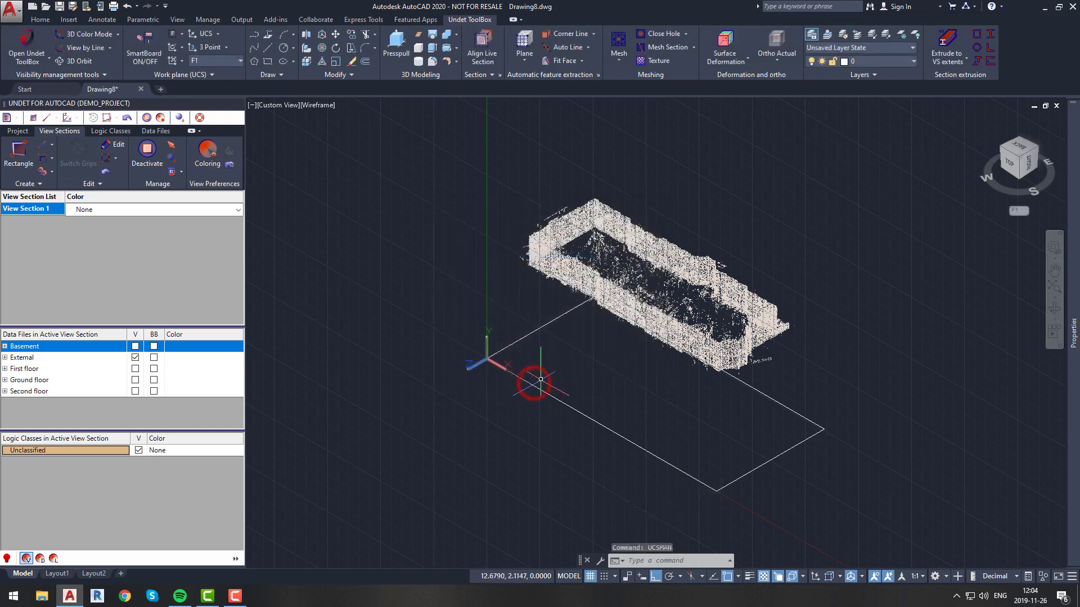
Set the plan view of the current UCS F1 to see the building's facade straight on.
text(plan)
key(Return)
key(Return)
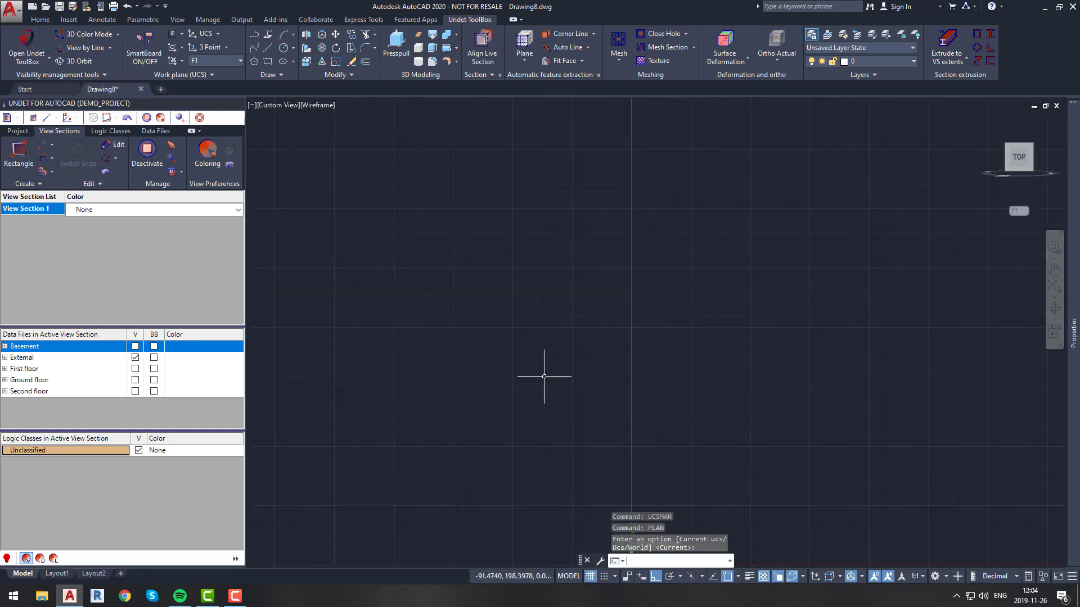
key(Escape)
middle_drag(703, 501, 675, 407)
scroll(650, 434, up, 3)
middle_drag(638, 467, 639, 375)
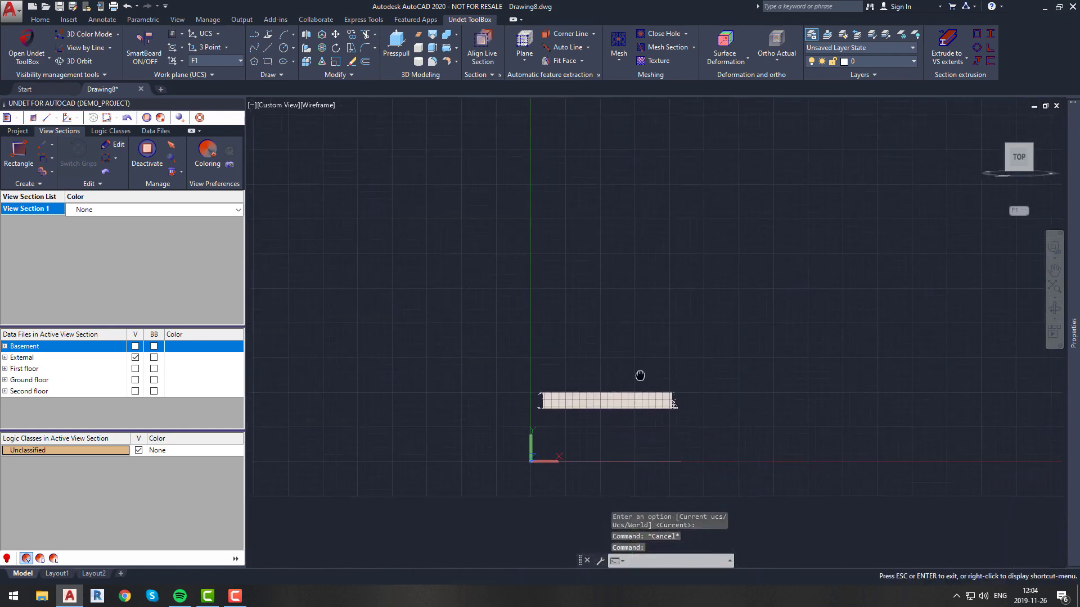
scroll(613, 417, up, 3)
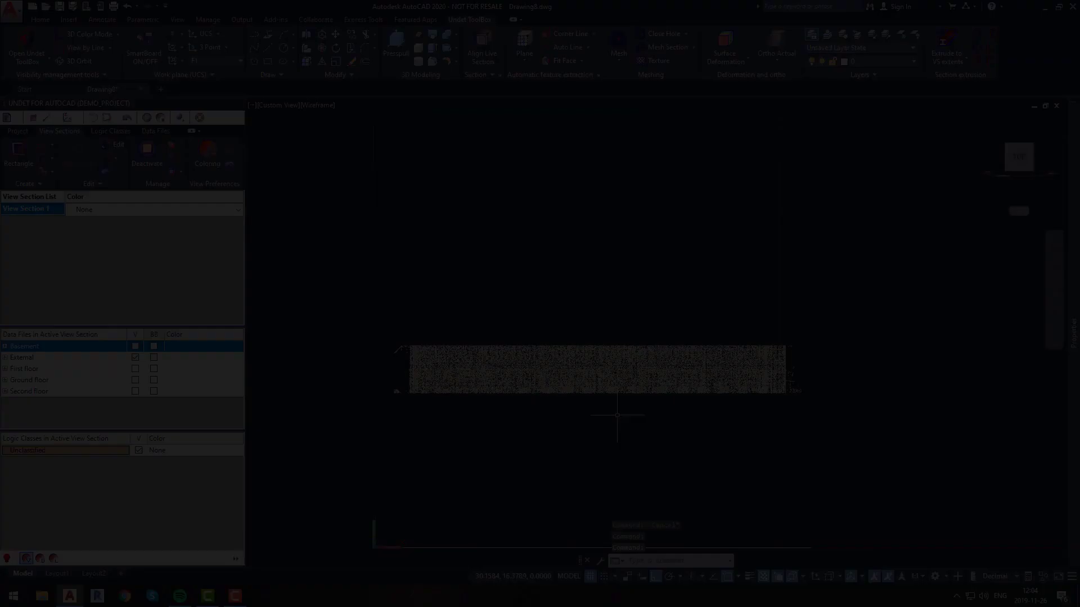
Return to the top view and rotate it by 180° so the building's long west wall faces down.
click(725, 445)
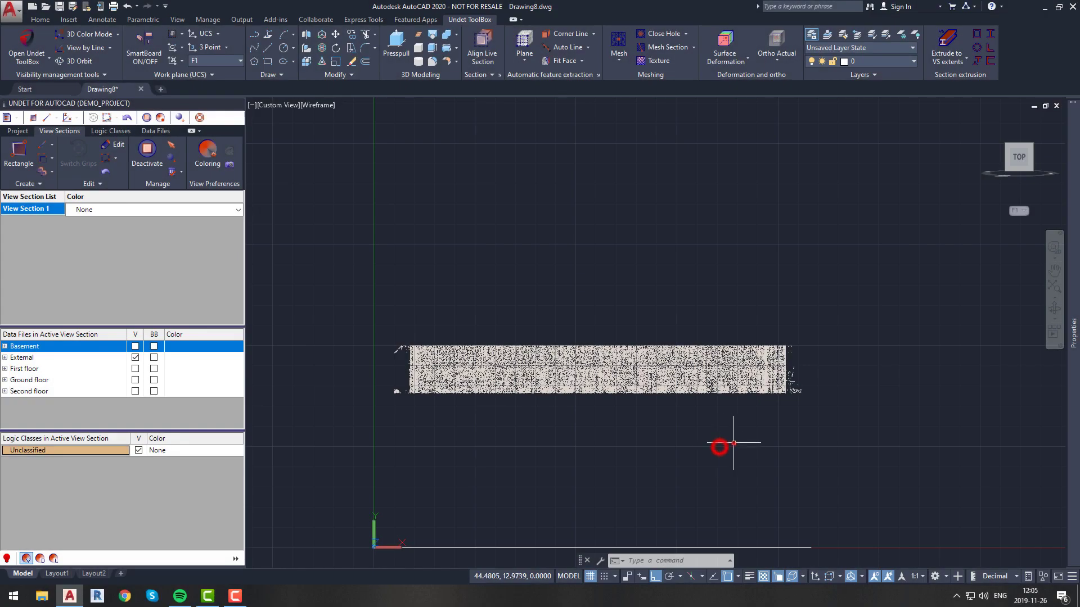
drag(1007, 164, 1020, 140)
click(1020, 139)
scroll(710, 349, up, 4)
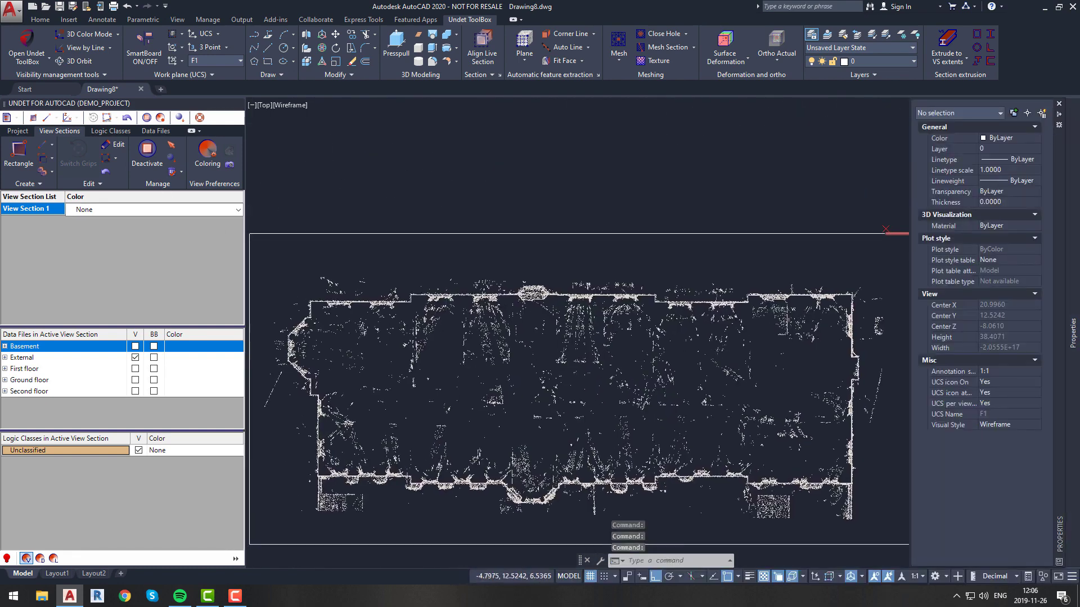
click(790, 150)
key(Escape)
click(1048, 129)
click(1058, 127)
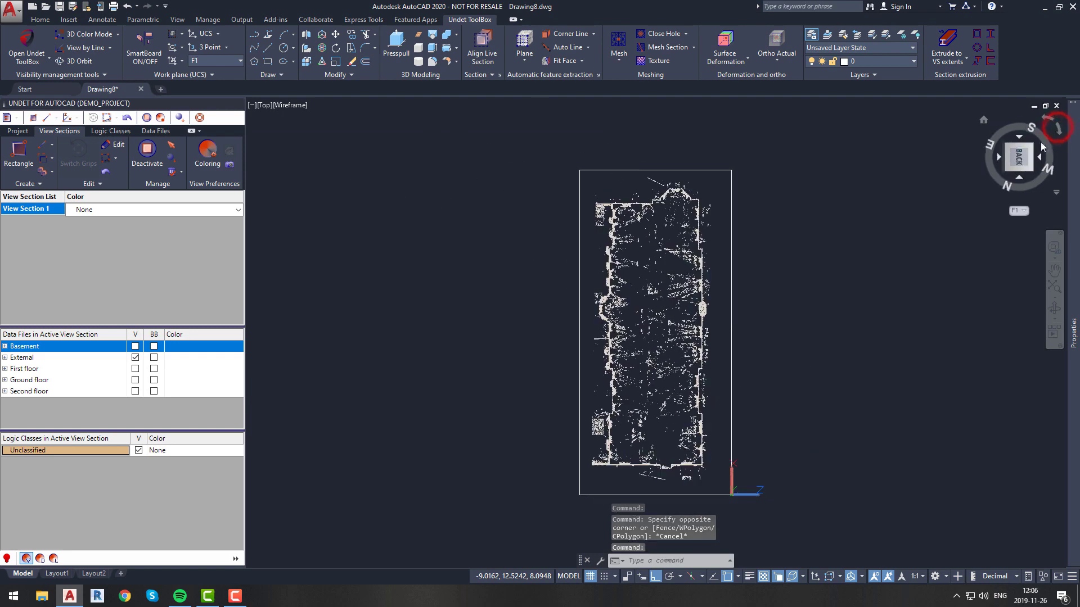
Create a rectangular view section along the building's west wall, starting just outside its north corner.
scroll(573, 388, up, 5)
middle_drag(574, 385, 481, 419)
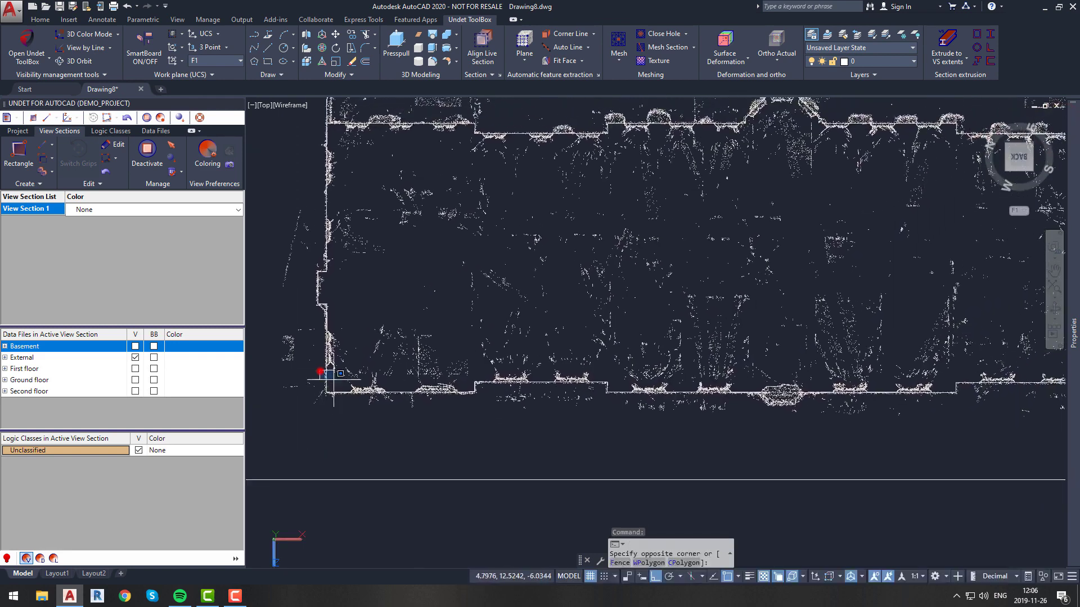
click(312, 362)
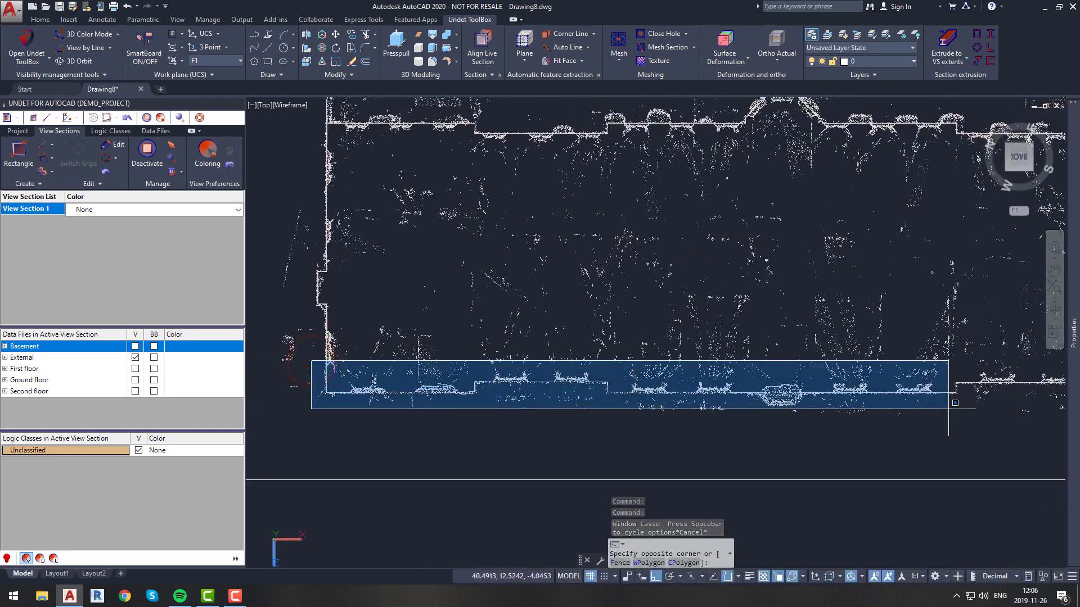
click(20, 151)
click(320, 361)
scroll(658, 421, down, 4)
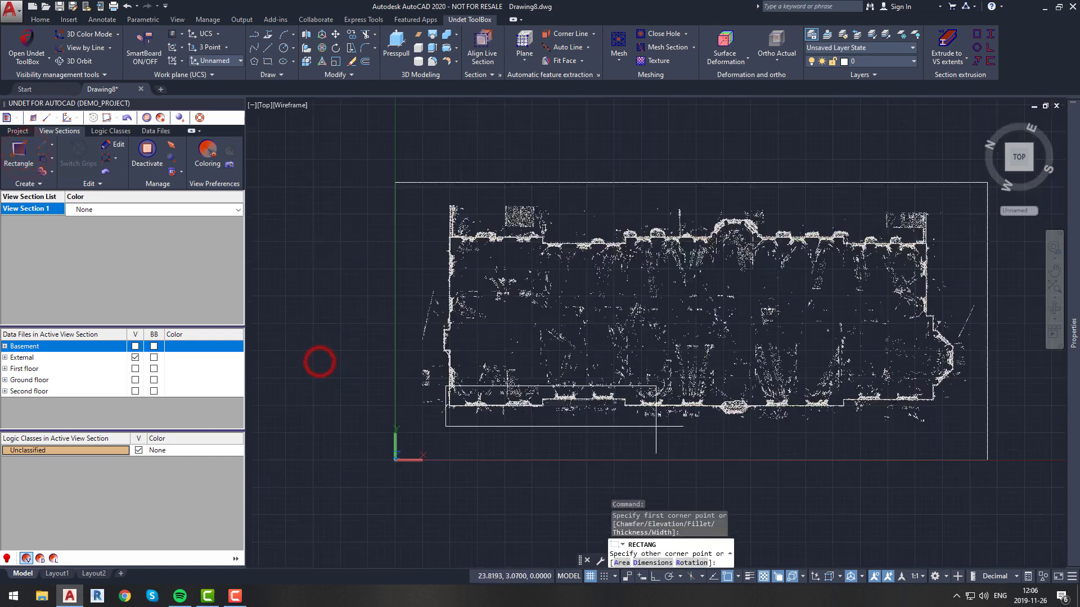
scroll(945, 413, up, 3)
click(947, 411)
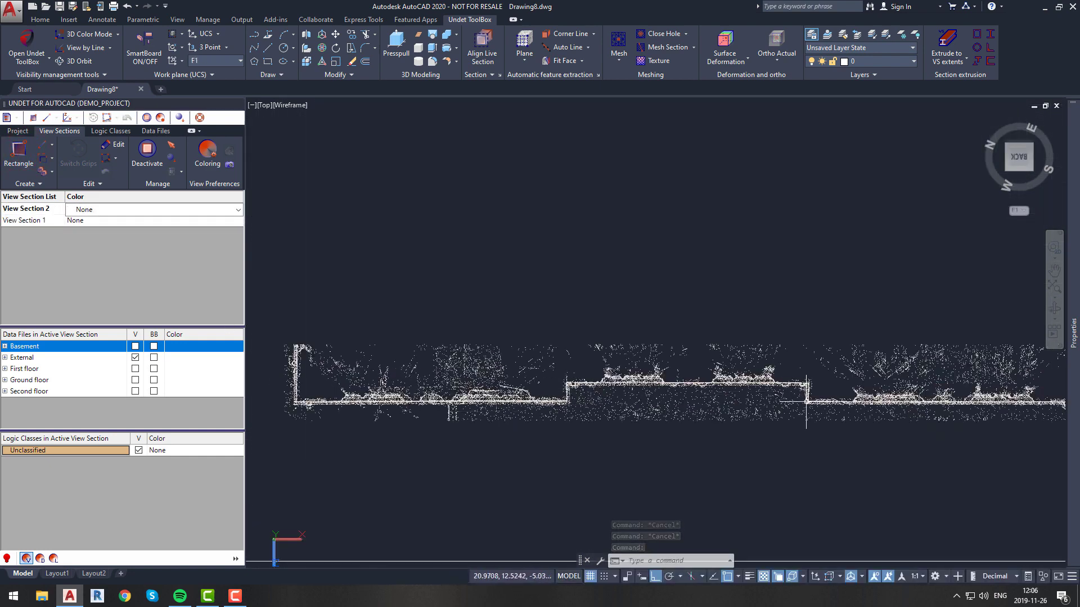
Edit the new view section, narrowing it to the northernmost wall block and trimming its depth to a strip around the outer wall.
scroll(518, 423, down, 4)
click(976, 411)
click(997, 408)
scroll(996, 408, up, 2)
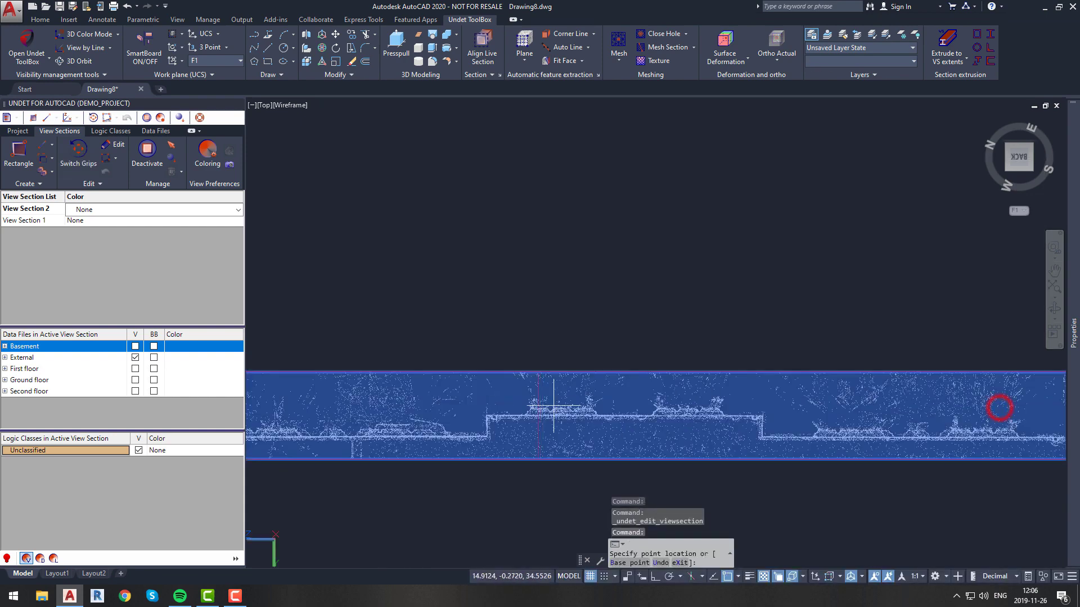
click(513, 427)
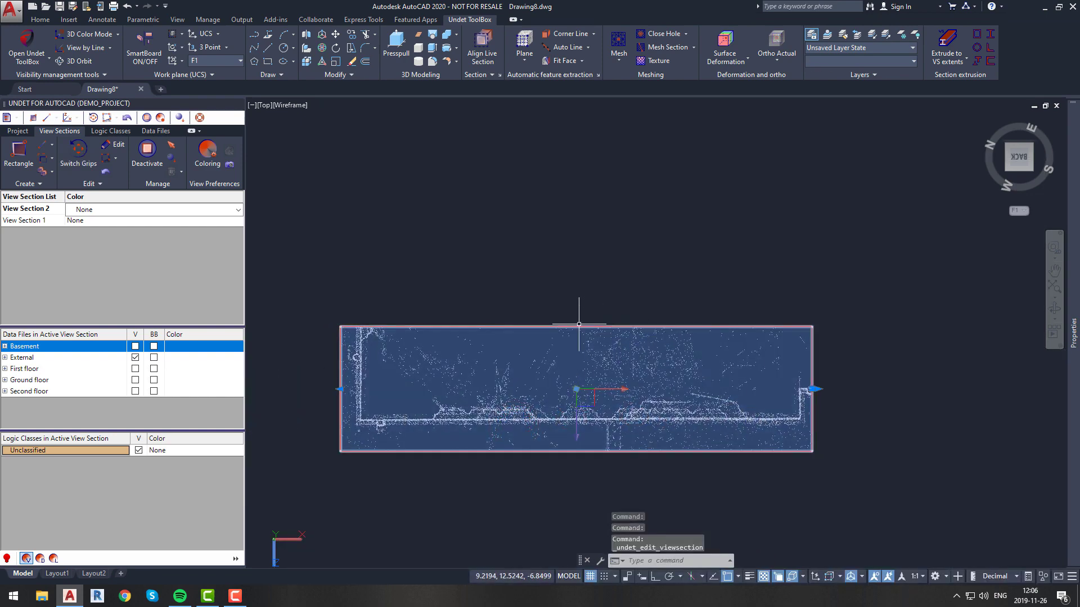
click(576, 327)
key(Escape)
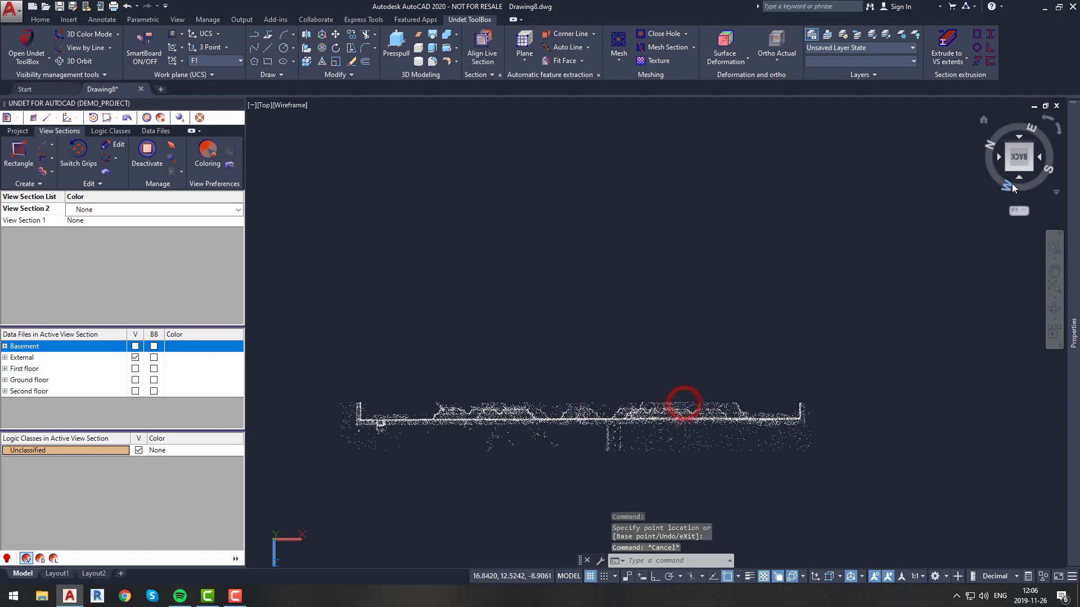
Face the sectioned facade straight on and color View Section 2 By Plane, taking the reference plane from the facade wall.
click(1016, 179)
click(1044, 120)
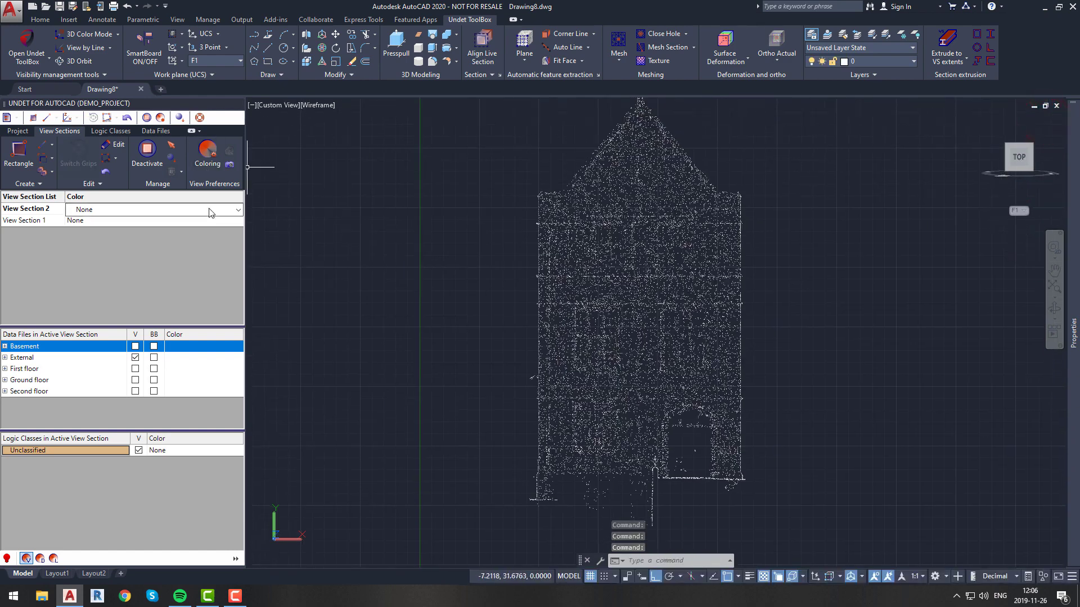
click(228, 210)
click(154, 255)
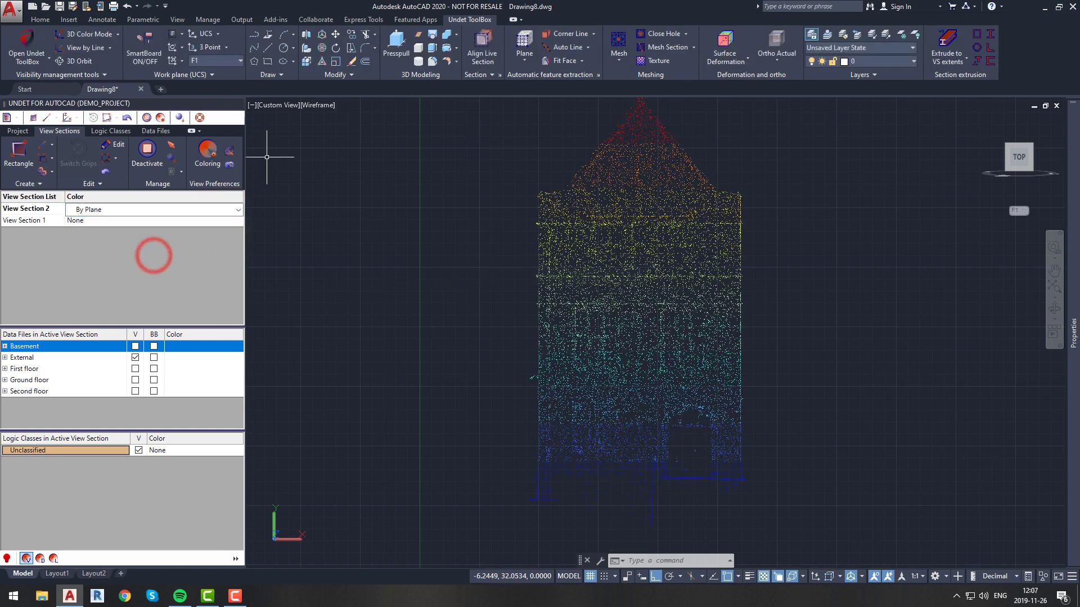
click(229, 150)
click(651, 313)
Set the coloring by distance from the reference plane to Fixed Size 0.020 and apply a different color scheme.
click(208, 151)
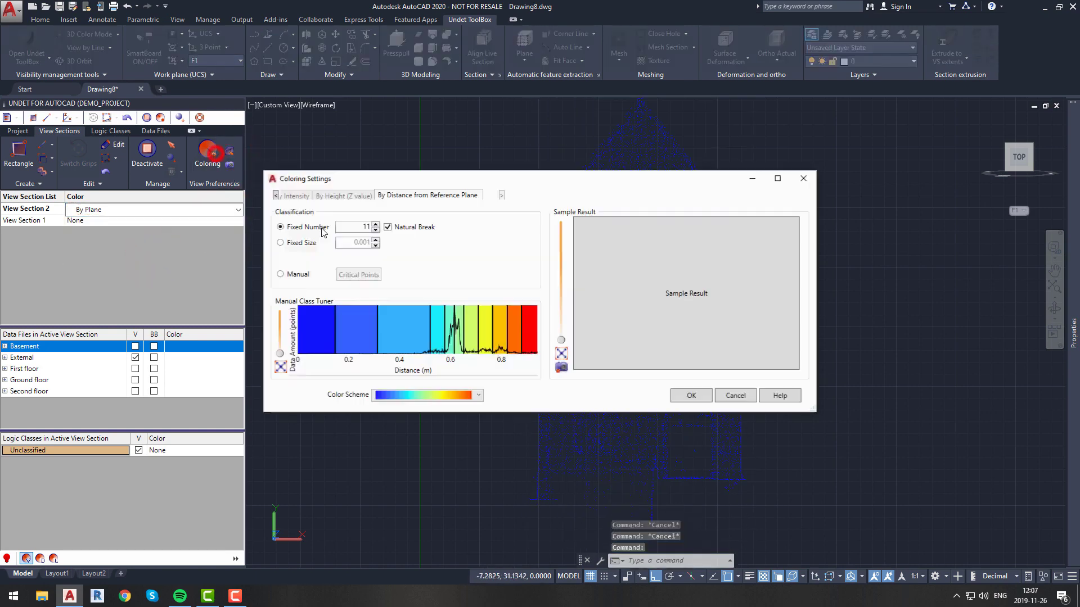
click(302, 243)
double_click(363, 242)
text(0.02)
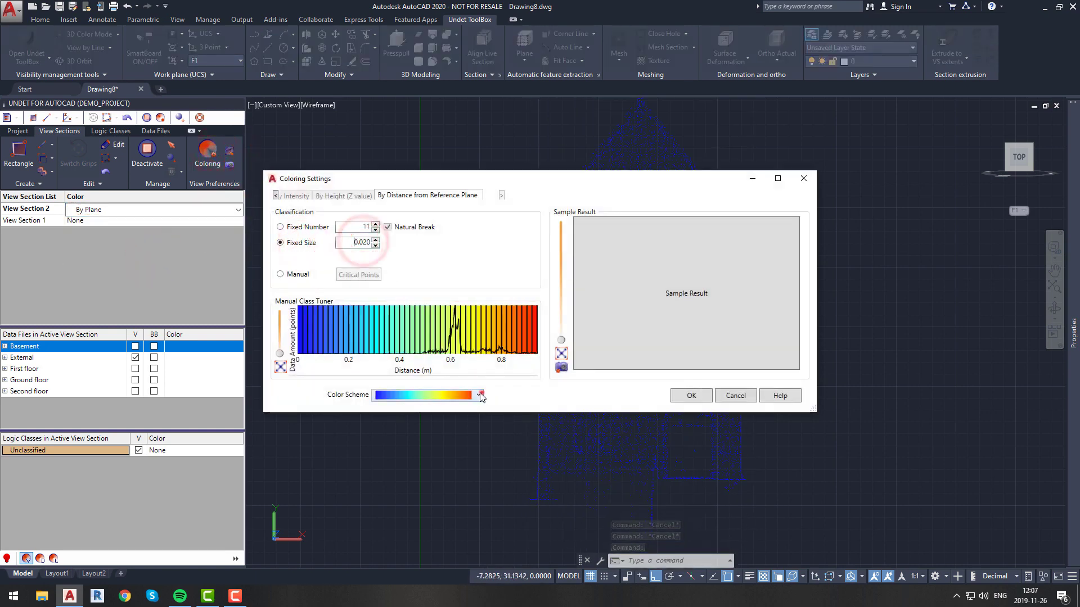
click(478, 395)
click(462, 417)
click(690, 396)
middle_drag(638, 303, 606, 332)
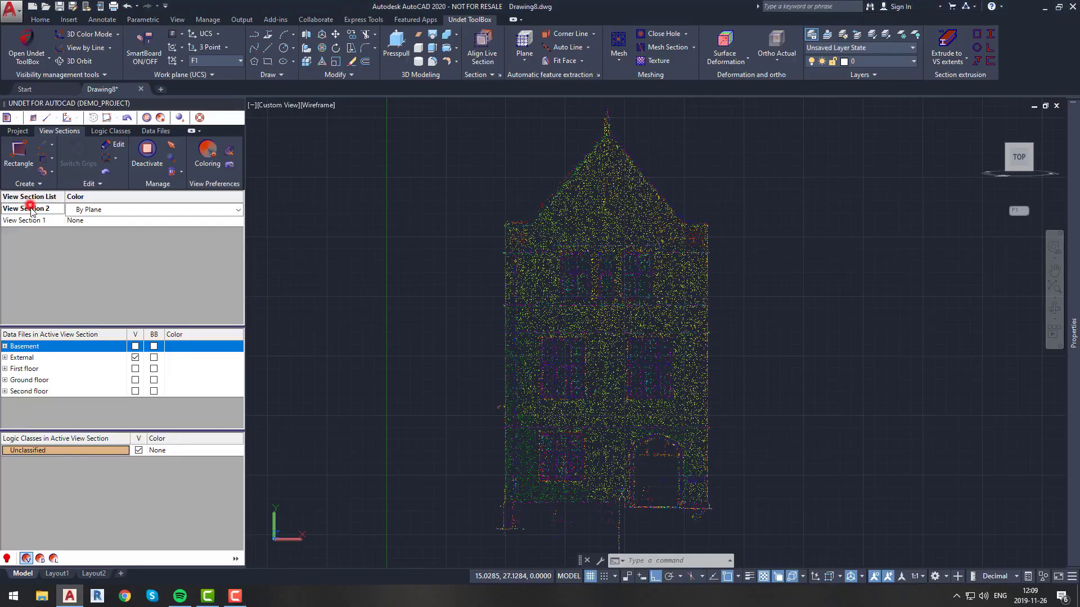
Duplicate the active View Section 2 to keep the full block's section as a separate entry.
right_click(25, 208)
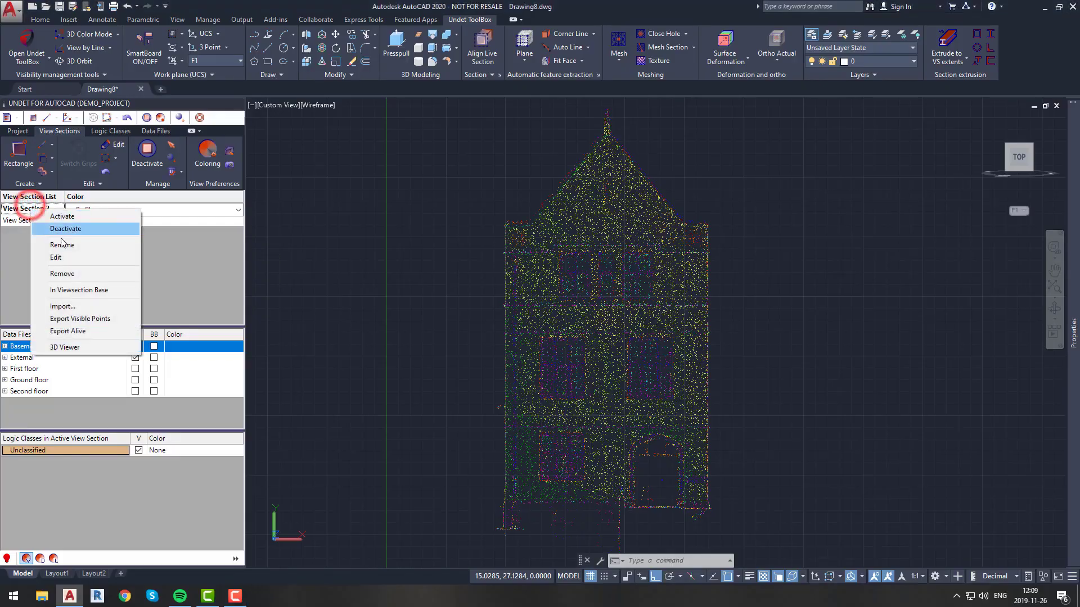
key(Escape)
click(50, 173)
click(50, 195)
click(37, 233)
Rename the duplicated view section as 1st block.
right_click(44, 209)
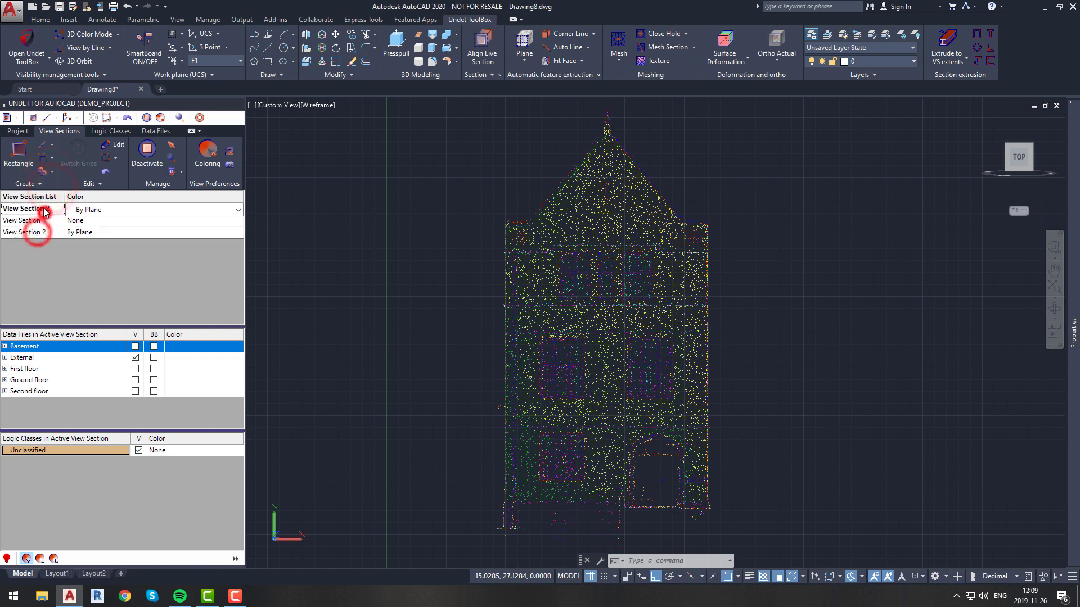
click(78, 244)
text(1s)
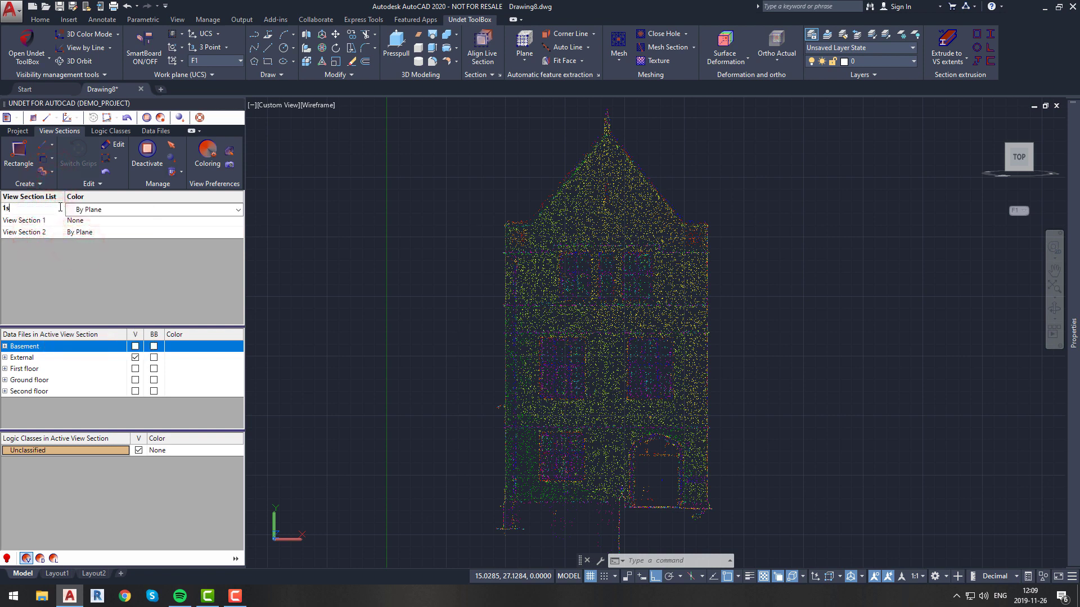
text(t block)
key(Return)
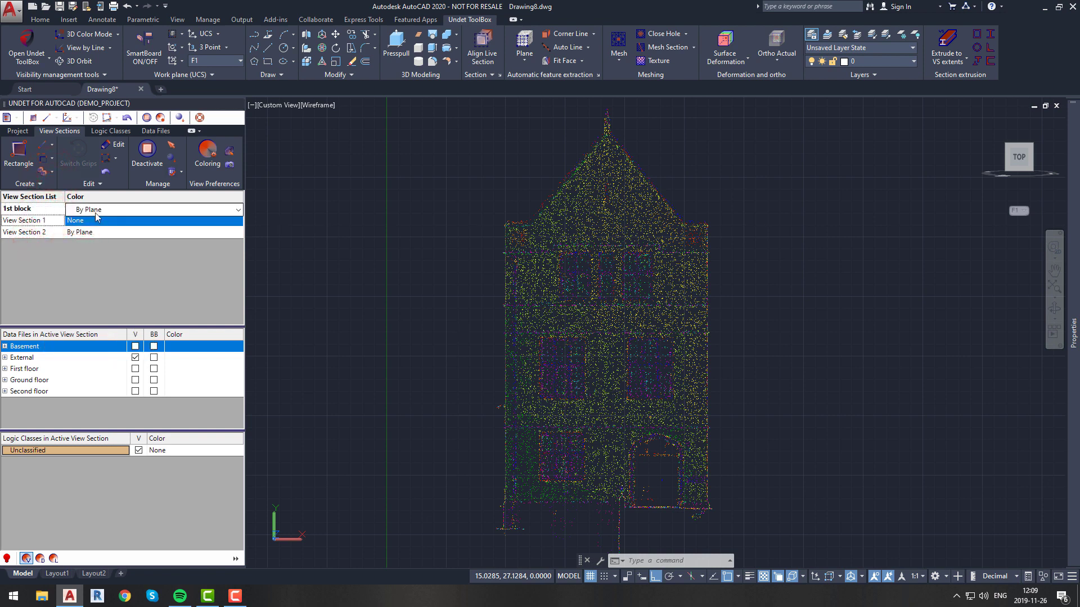
Activate View Section 2 and take its coloring reference plane from the facade wall.
click(35, 234)
click(39, 231)
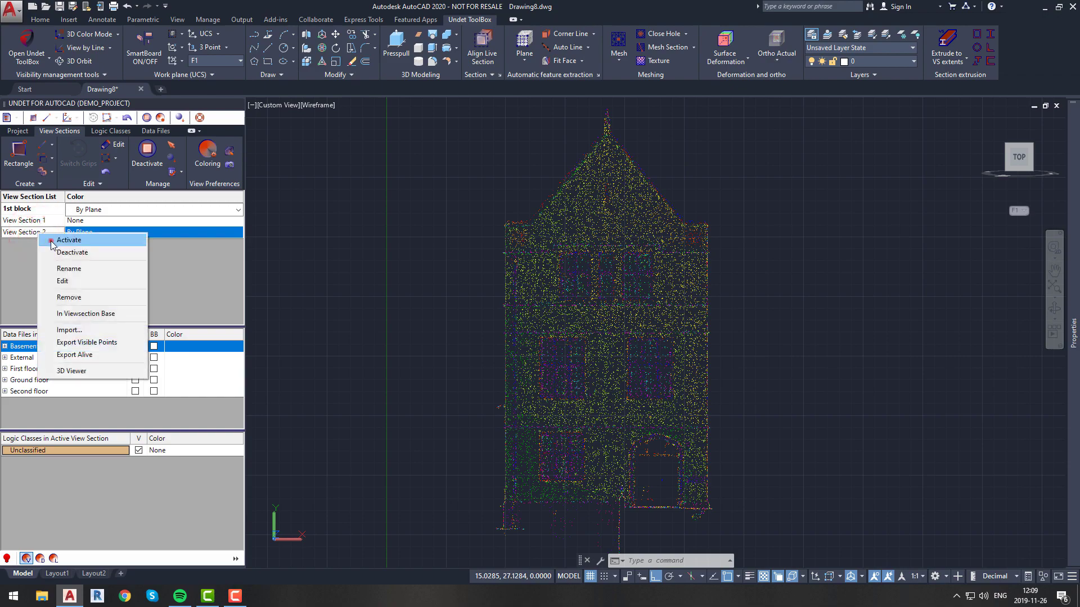
click(49, 239)
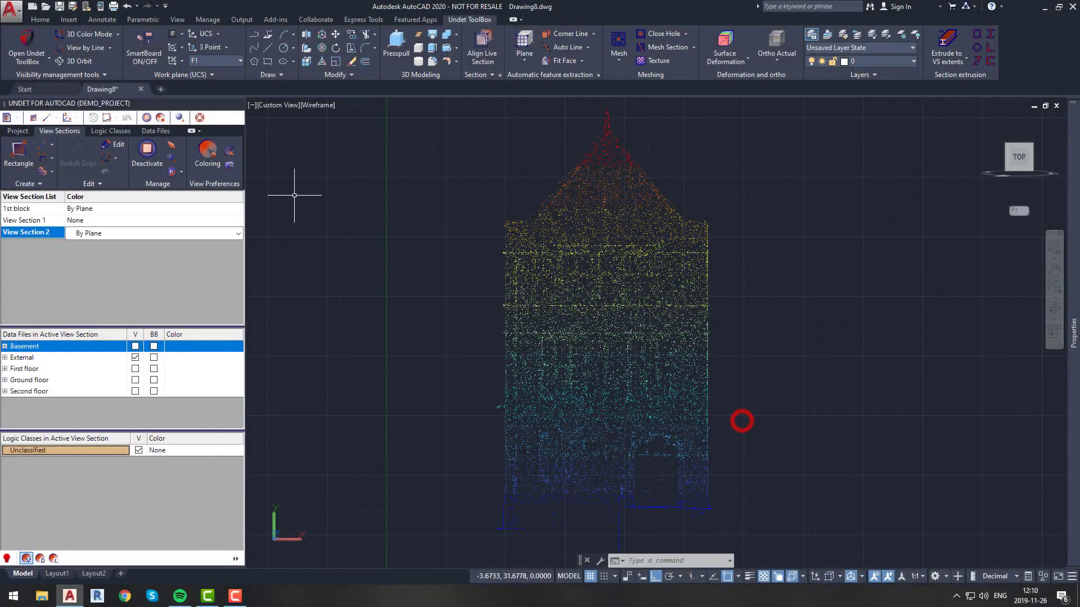
click(554, 306)
Switch View Section 2's distance coloring to Fixed Size classes and choose another color scheme.
click(207, 152)
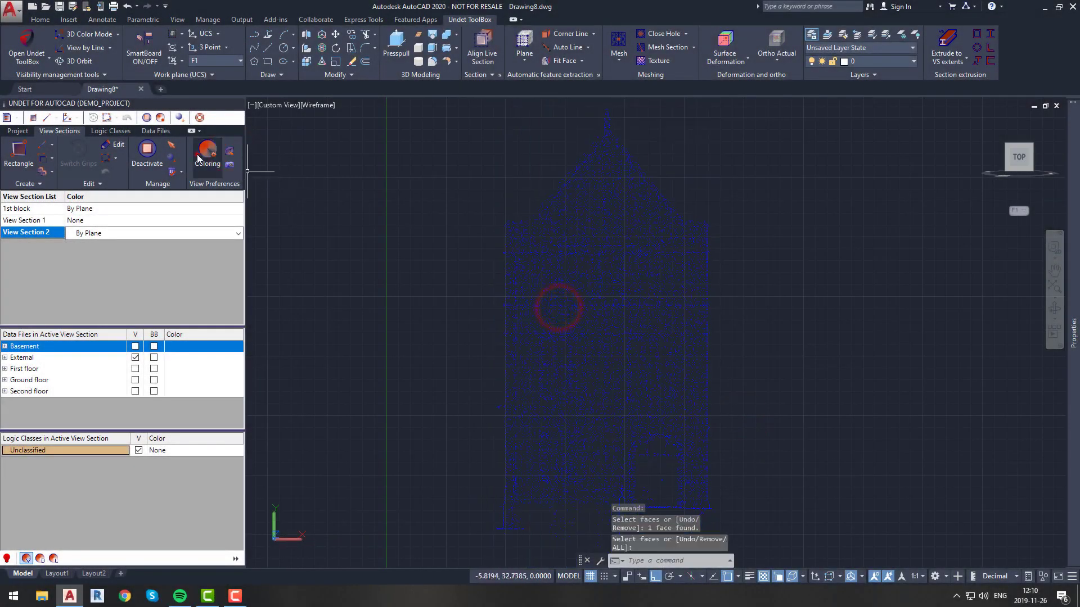
click(305, 243)
double_click(364, 241)
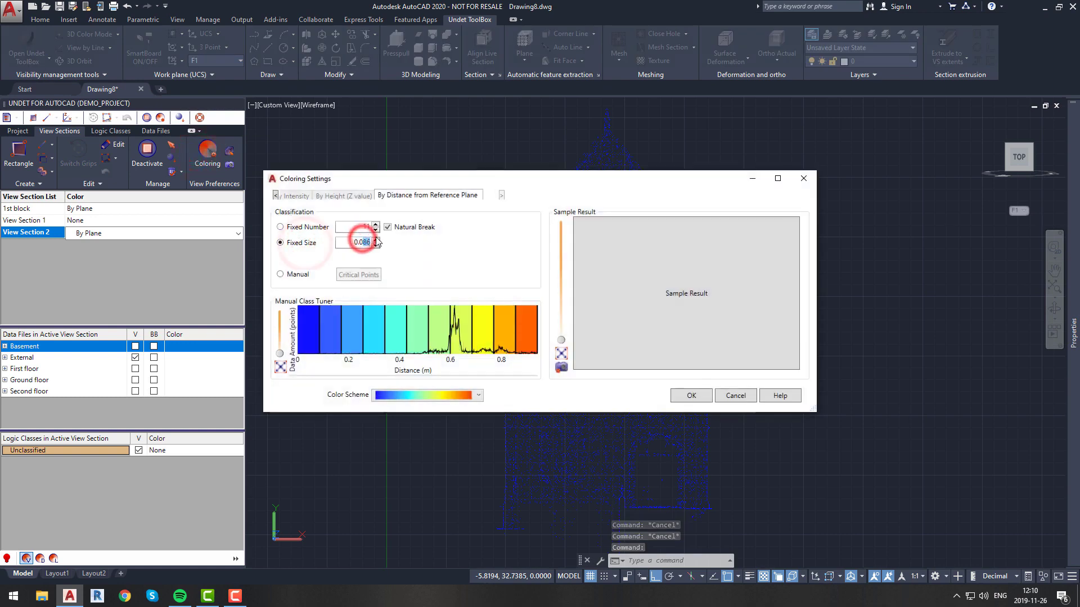
click(478, 397)
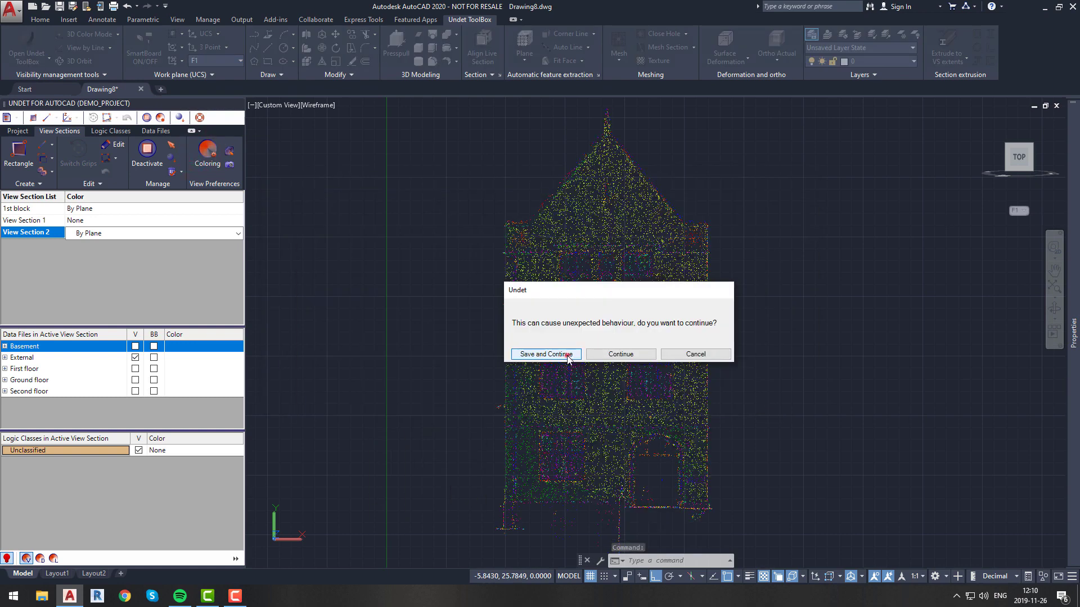
Turn on the full-density point display for View Section 2, saving the drawing before continuing.
click(569, 354)
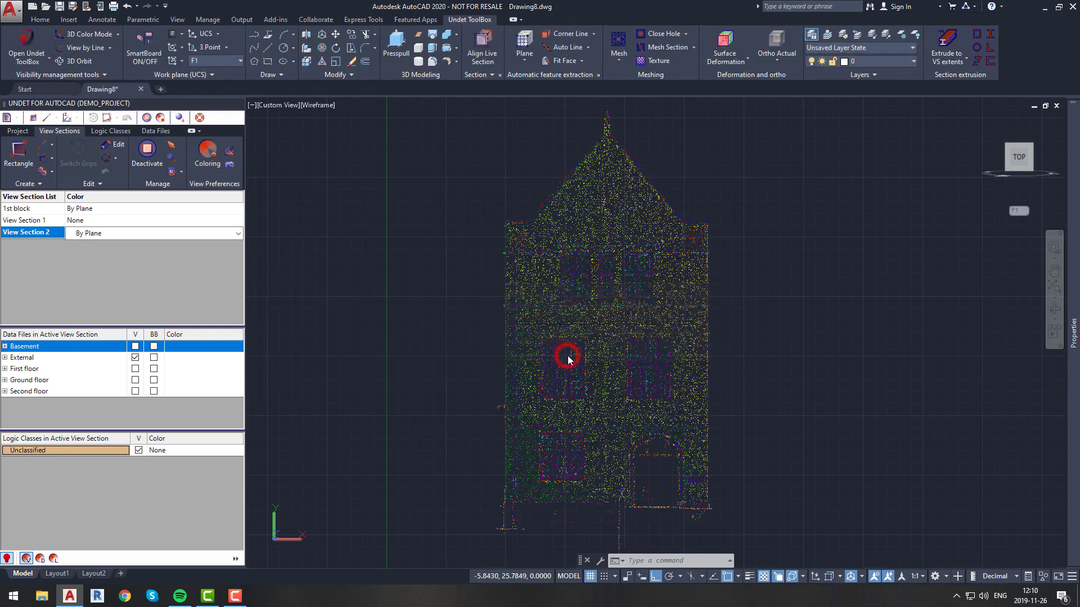
scroll(610, 350, up, 3)
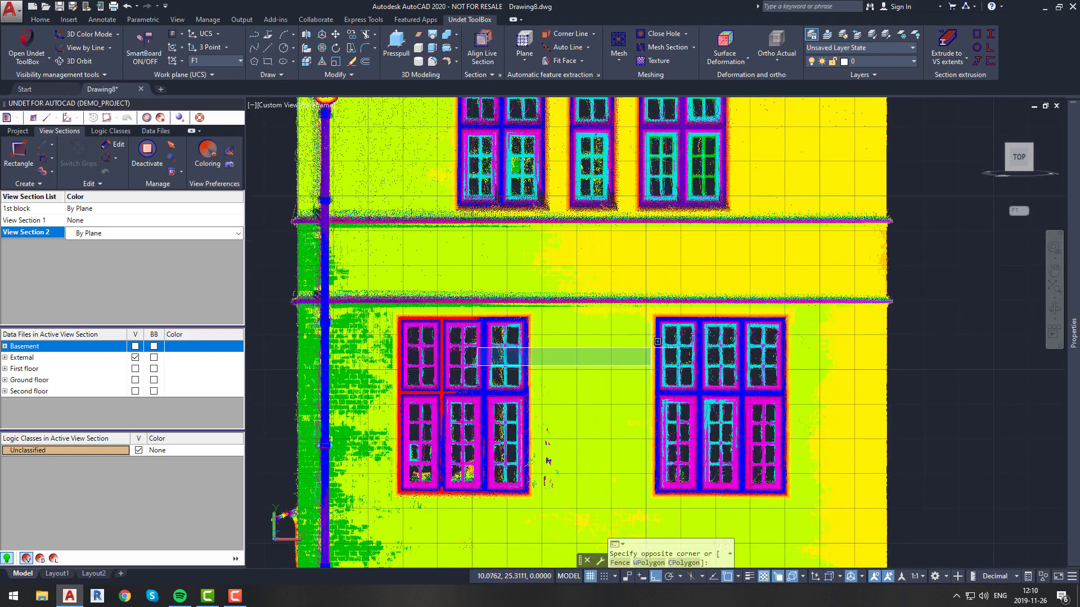
scroll(567, 371, down, 5)
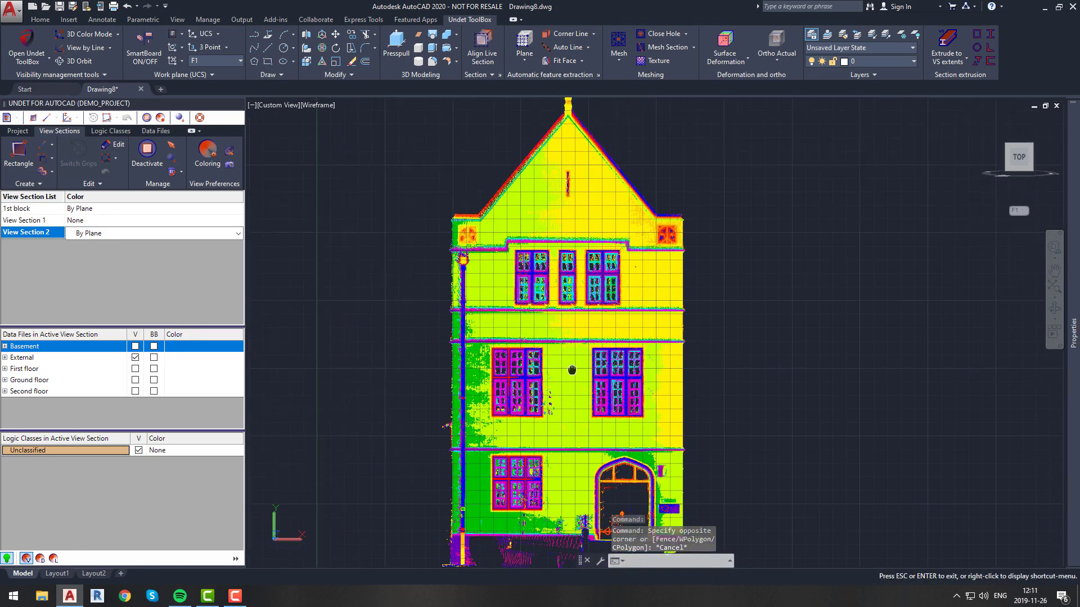
Edit View Section 2 with switched grips and pull its south edge in to leave a narrow strip around the block's north edge.
key(ctrl+shift+a)
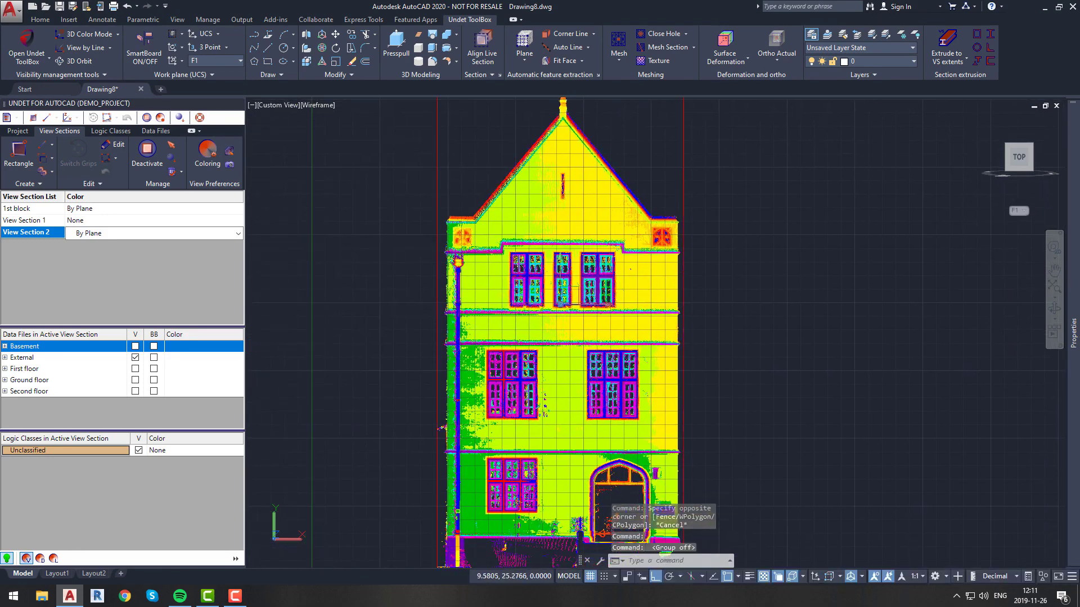
key(ctrl+shift+e)
scroll(637, 322, down, 4)
key(ctrl+shift+g)
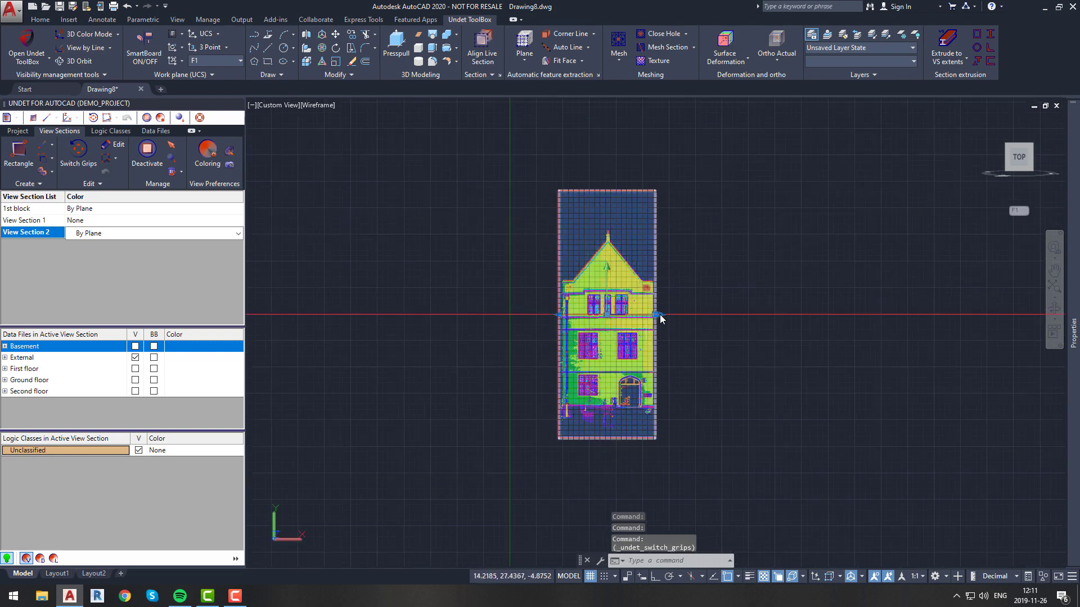
click(658, 315)
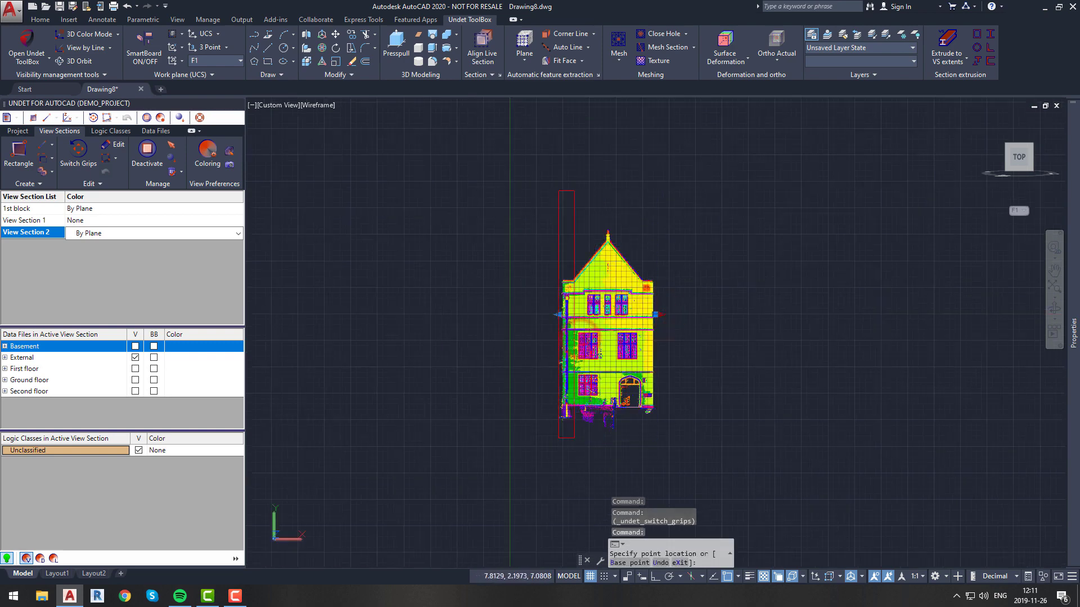
click(576, 341)
key(Escape)
Make EXTERNAL_WALLS the current layer for tracing the wall's edge from its base.
scroll(581, 427, up, 9)
mouse_move(589, 475)
middle_down()
mouse_move(576, 429)
mouse_move(590, 468)
middle_up()
scroll(585, 477, up, 3)
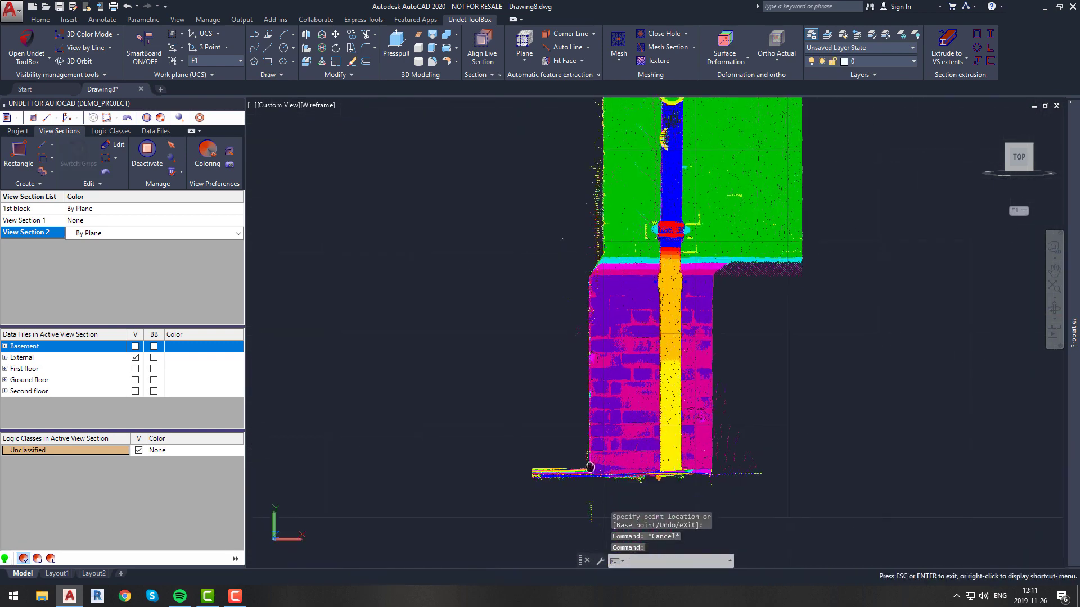
click(913, 61)
click(872, 232)
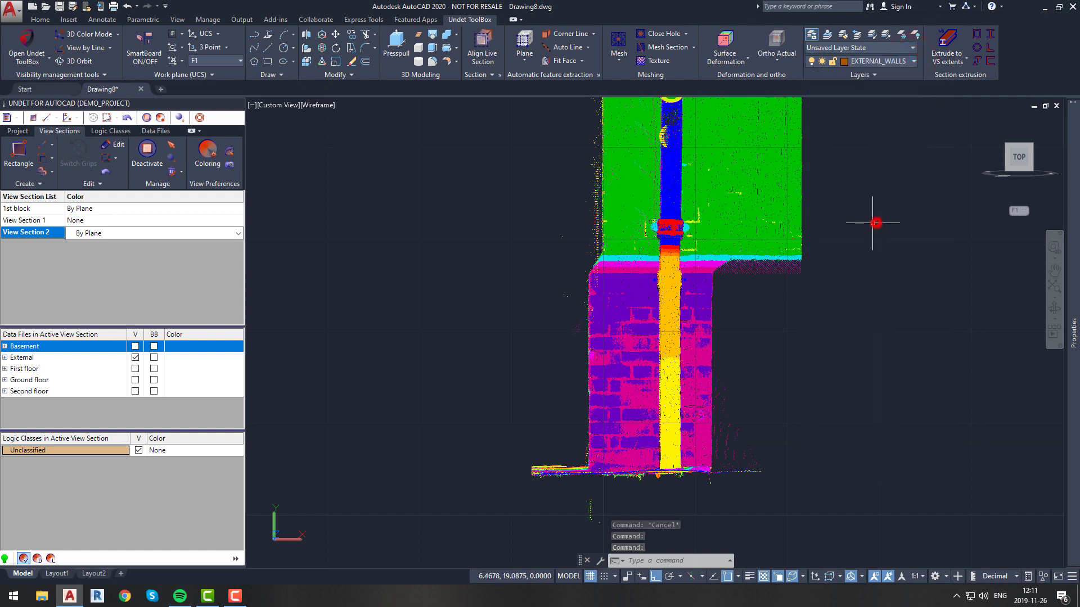
scroll(582, 466, up, 6)
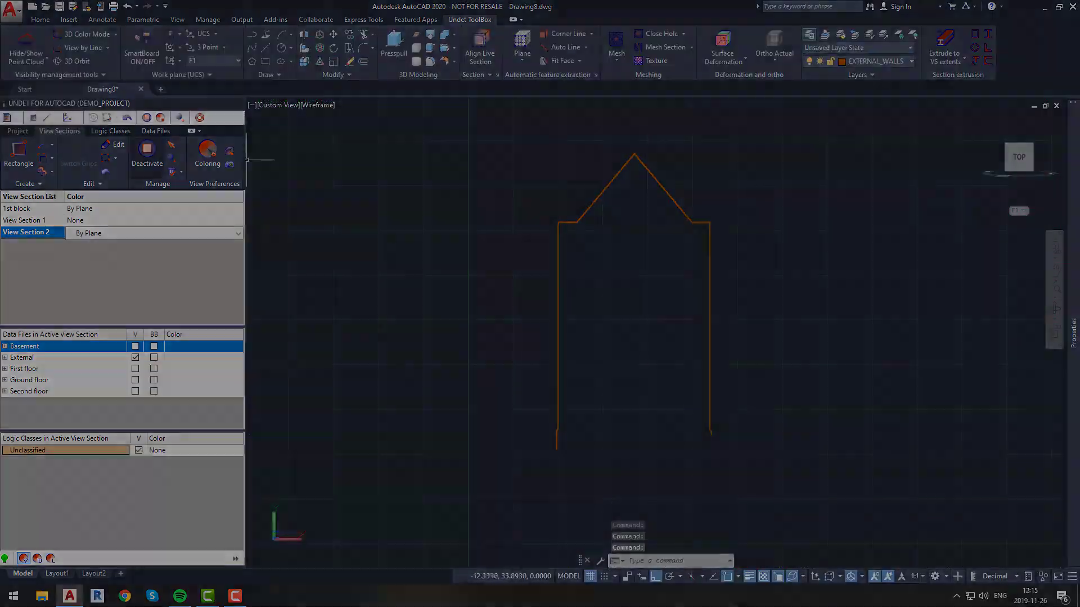
Activate the 1st block view section in place of View Section 2.
click(23, 208)
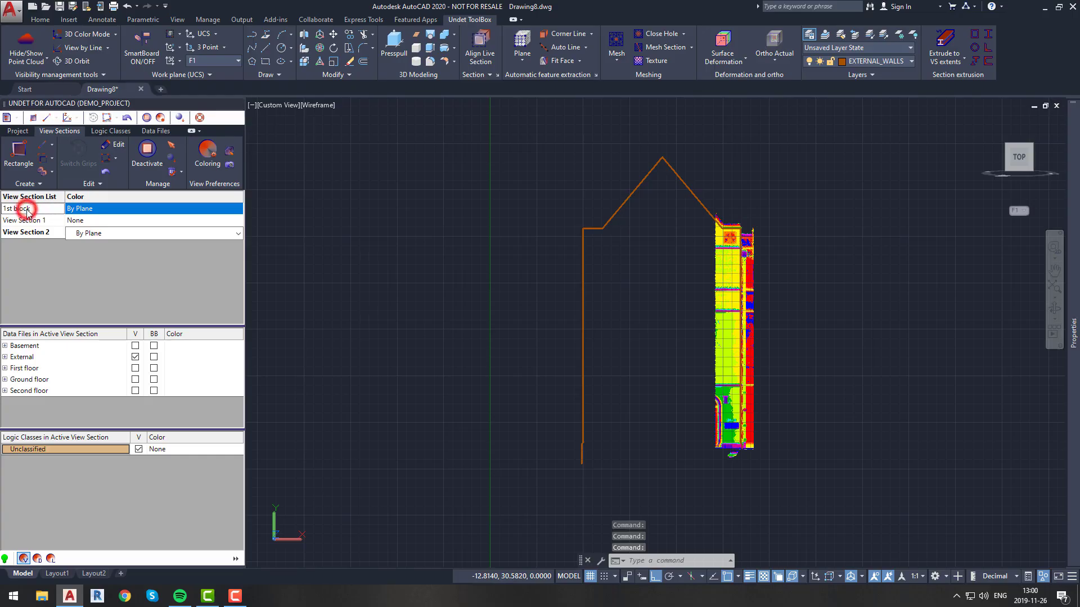
right_click(43, 212)
key(Escape)
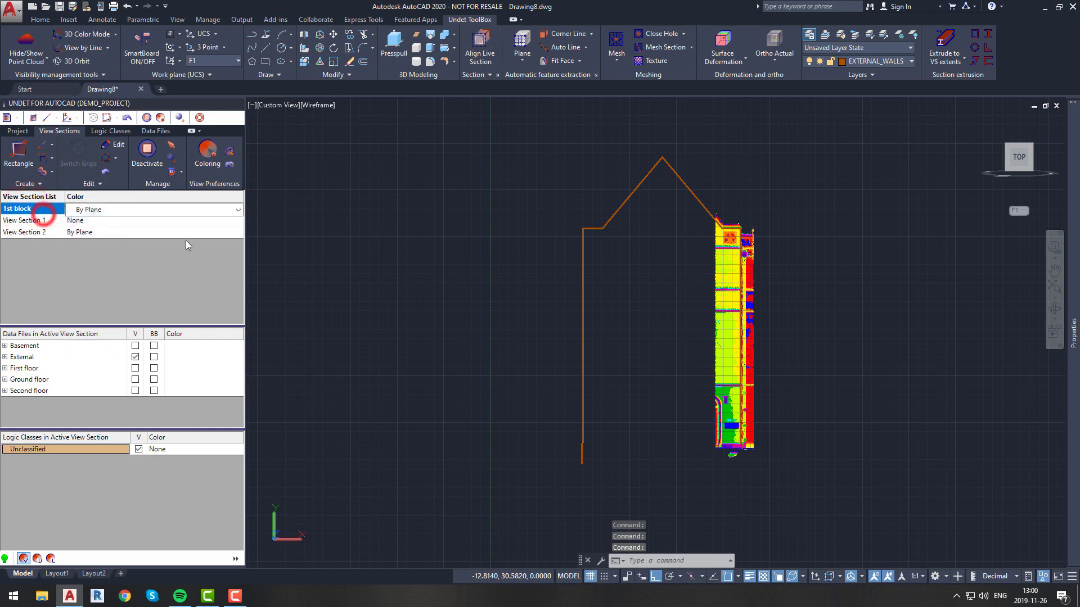
Create a rectangular view section inside the 1st block section, enclosing the lower window beside the arched doorway.
scroll(641, 450, up, 6)
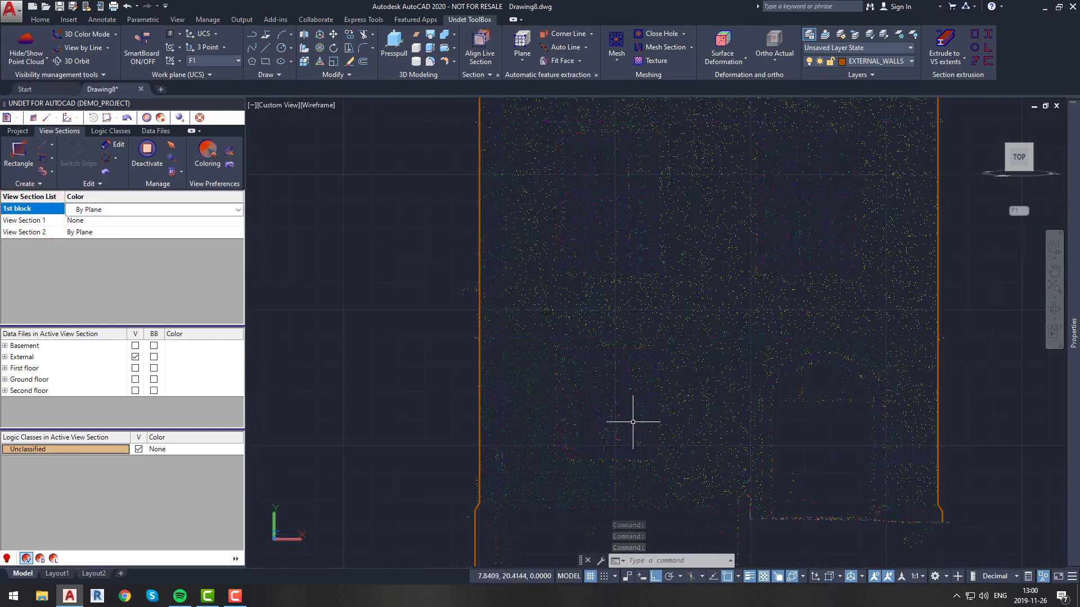
click(54, 175)
click(51, 159)
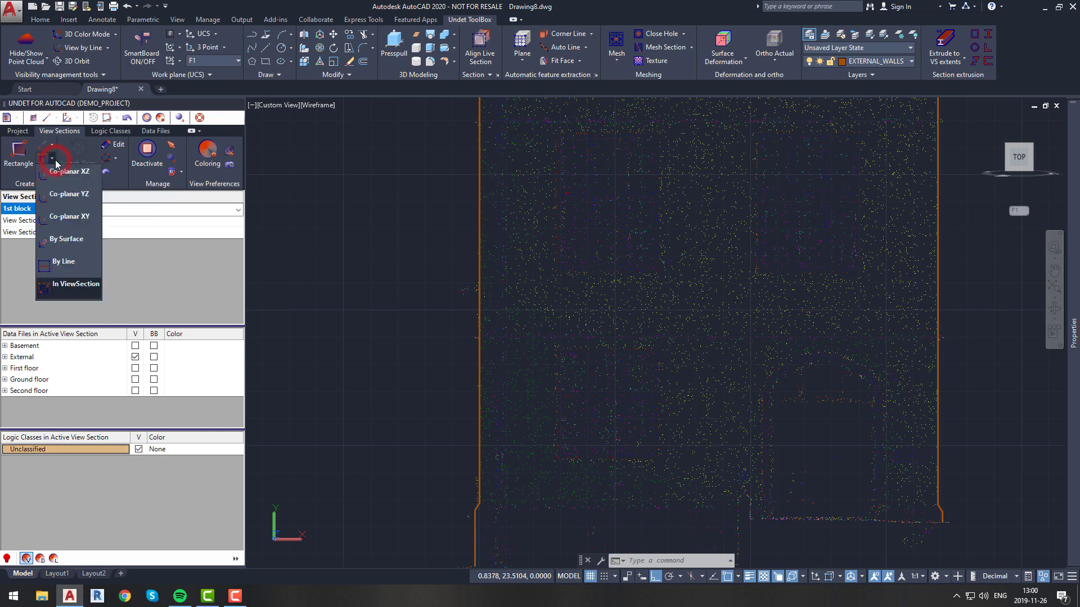
click(82, 286)
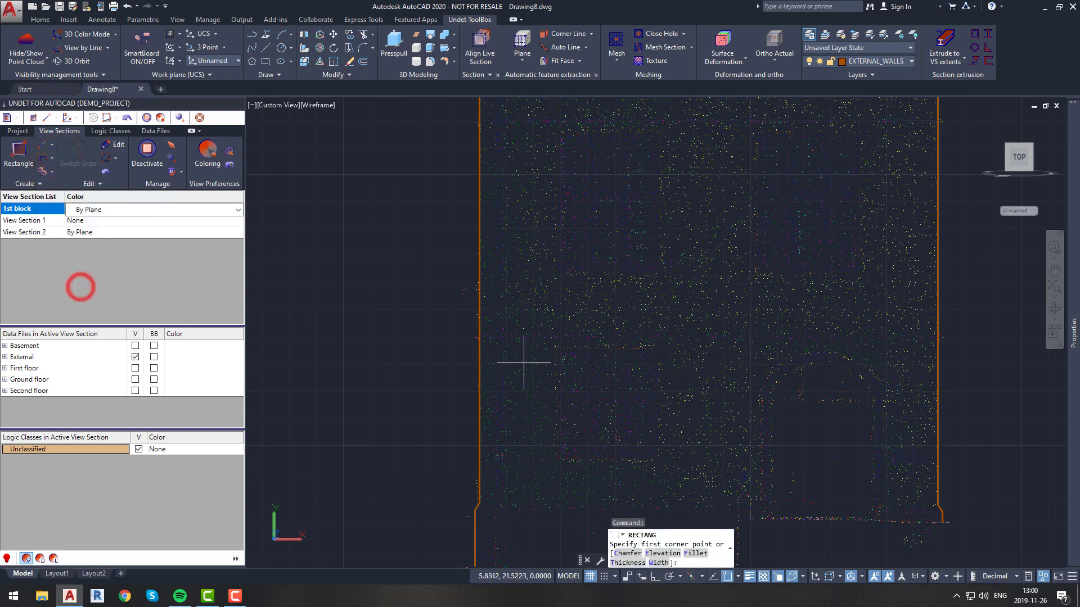
click(549, 333)
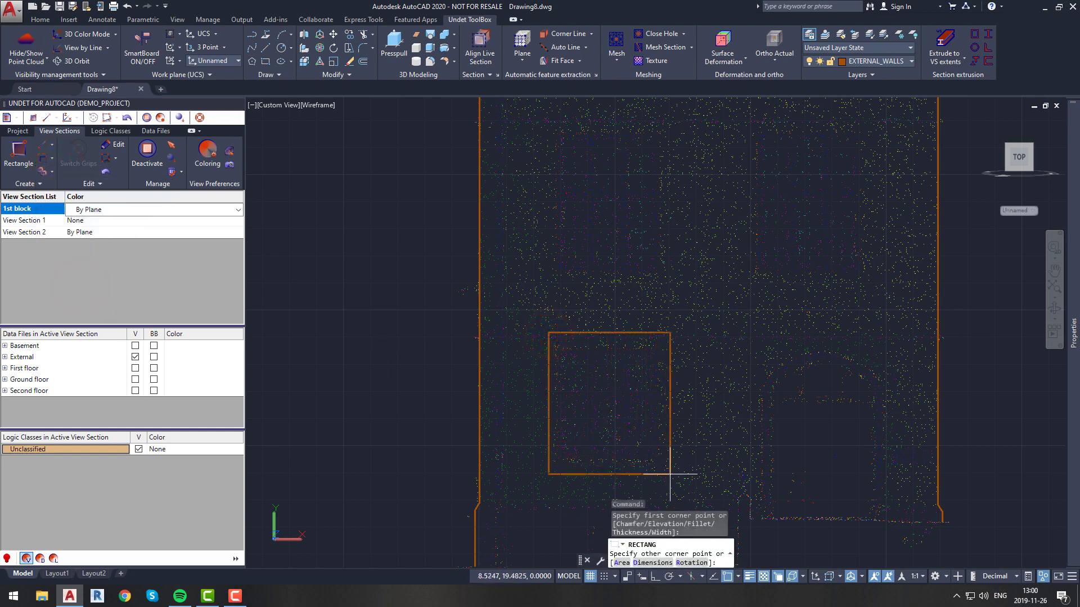
click(670, 475)
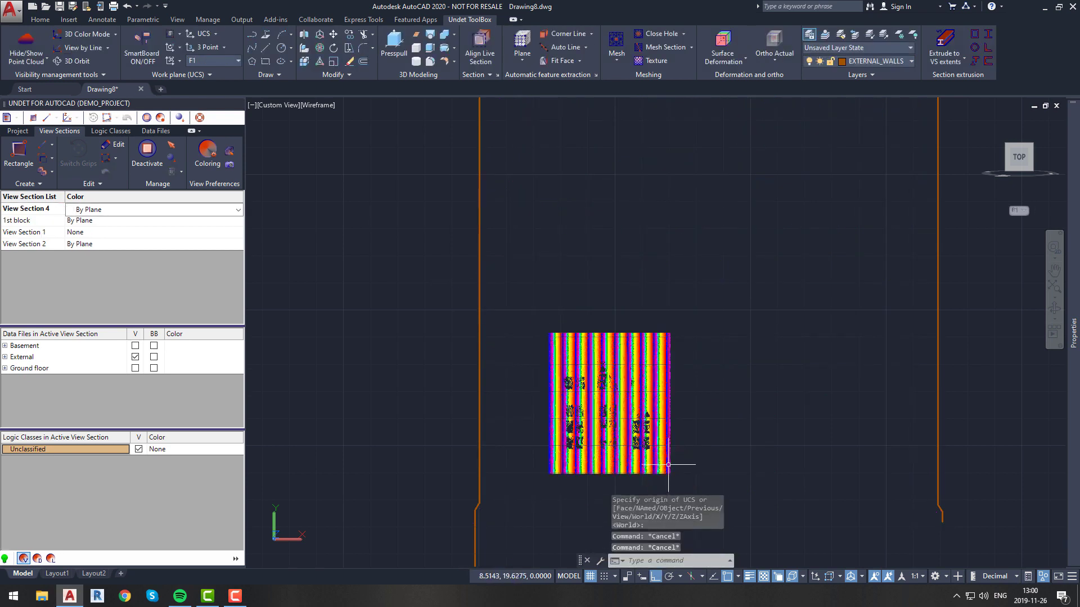
Set the window section's By Plane coloring direction from its front face, parallel to the facade.
click(229, 151)
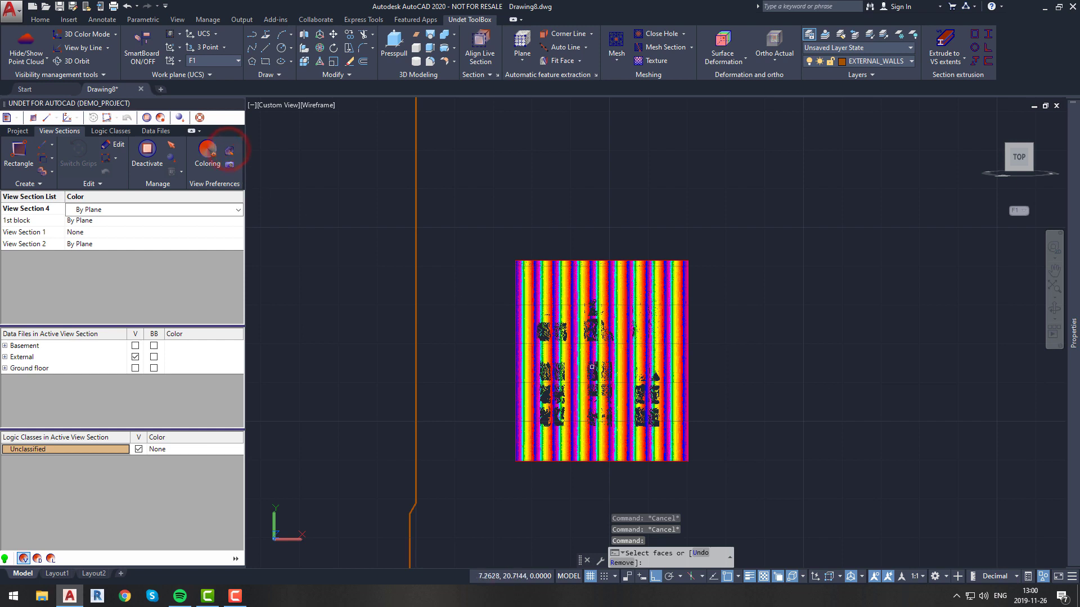
click(598, 367)
key(Return)
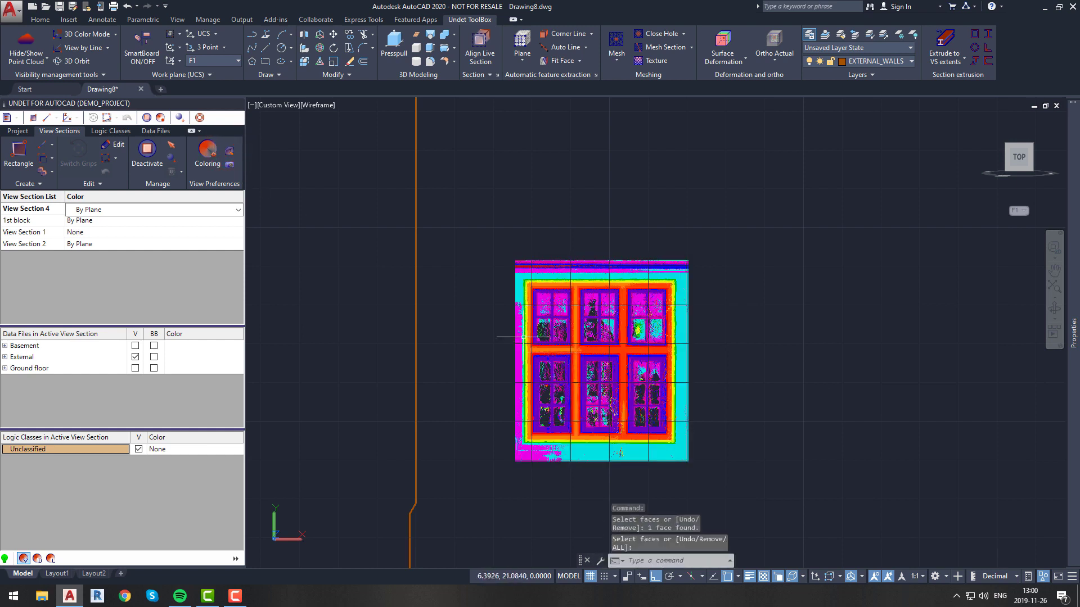
scroll(574, 354, up, 3)
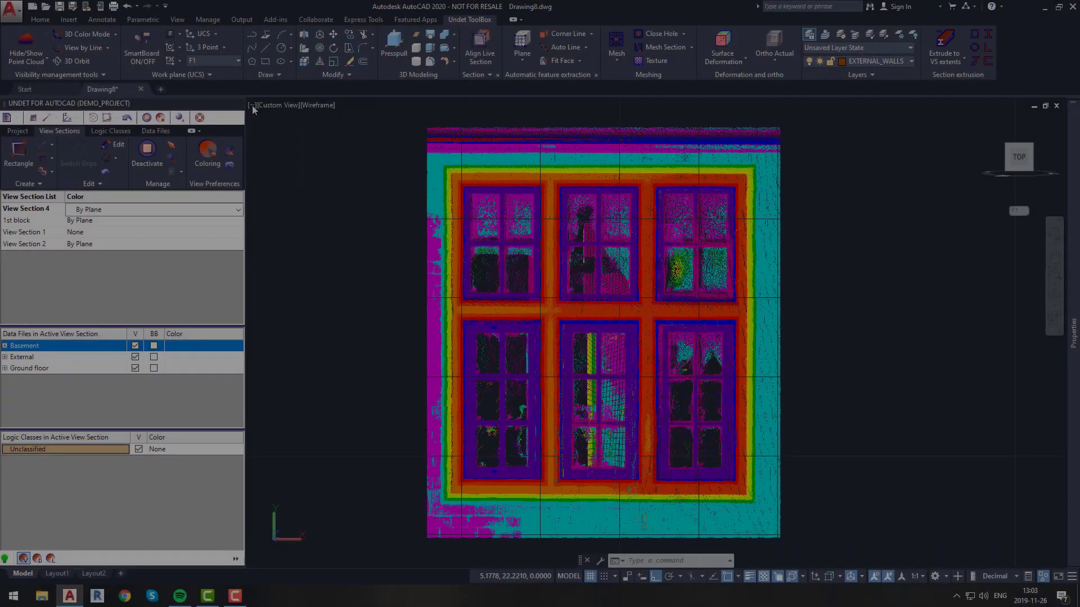
Split the model space into two vertical viewports and turn one of them to the Back view of the window section.
click(252, 105)
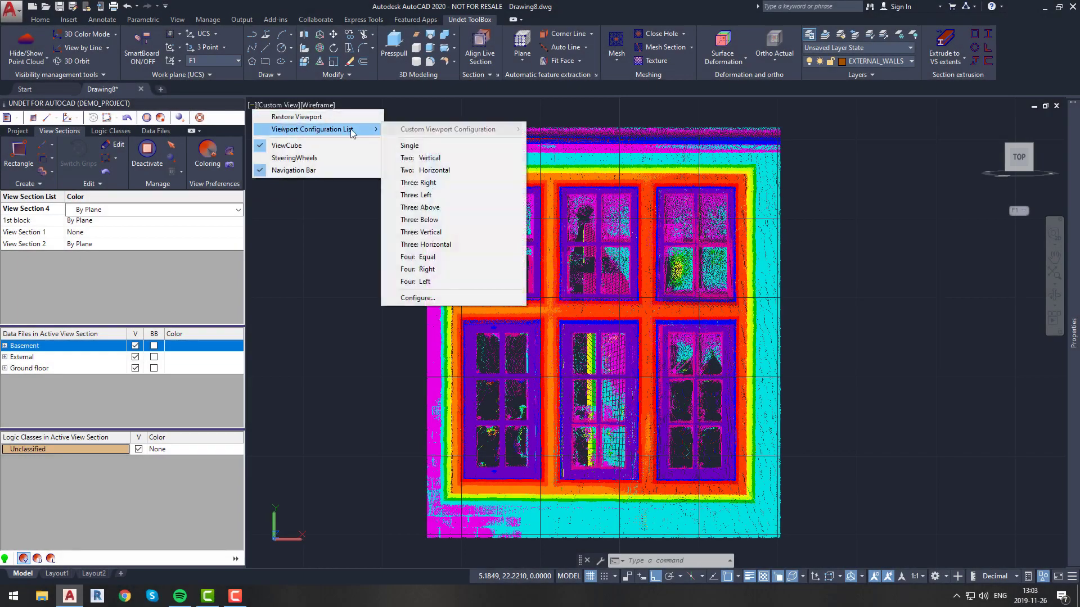
click(472, 164)
click(1019, 138)
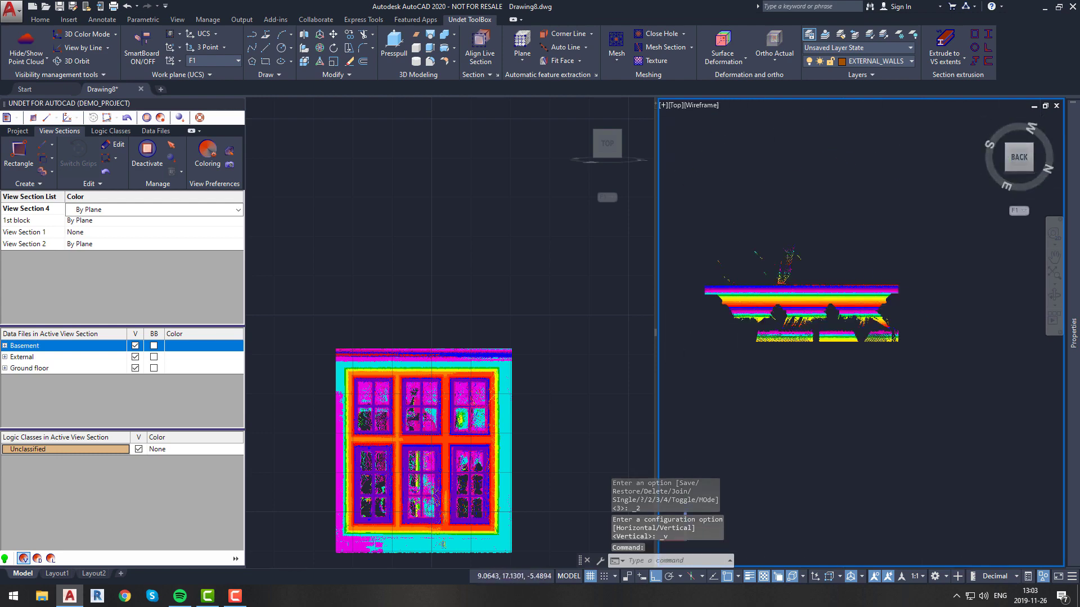
Widen the viewport showing the window's front, centre the window in it, and leave that viewport active.
drag(657, 332, 819, 332)
middle_drag(905, 343, 888, 359)
click(635, 395)
middle_drag(636, 394, 681, 317)
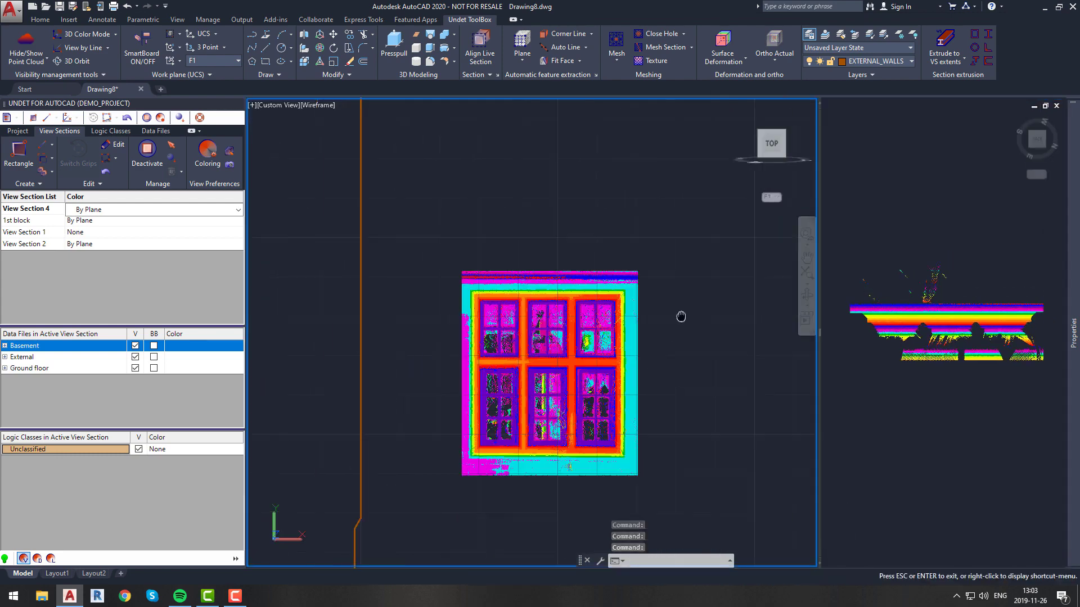